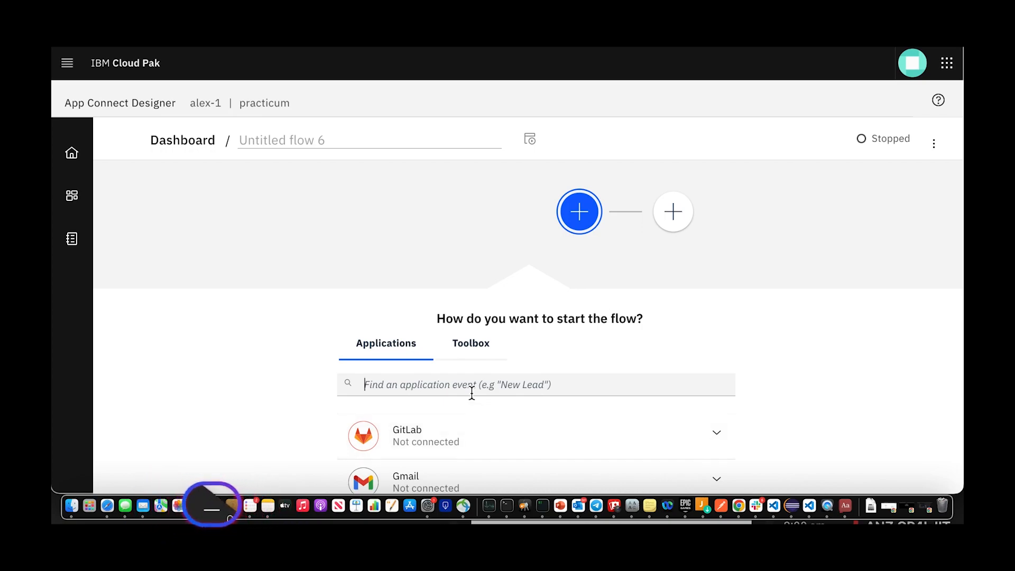
Search the application events for "sales" and start the flow with the Salesforce New case event.
text(sales)
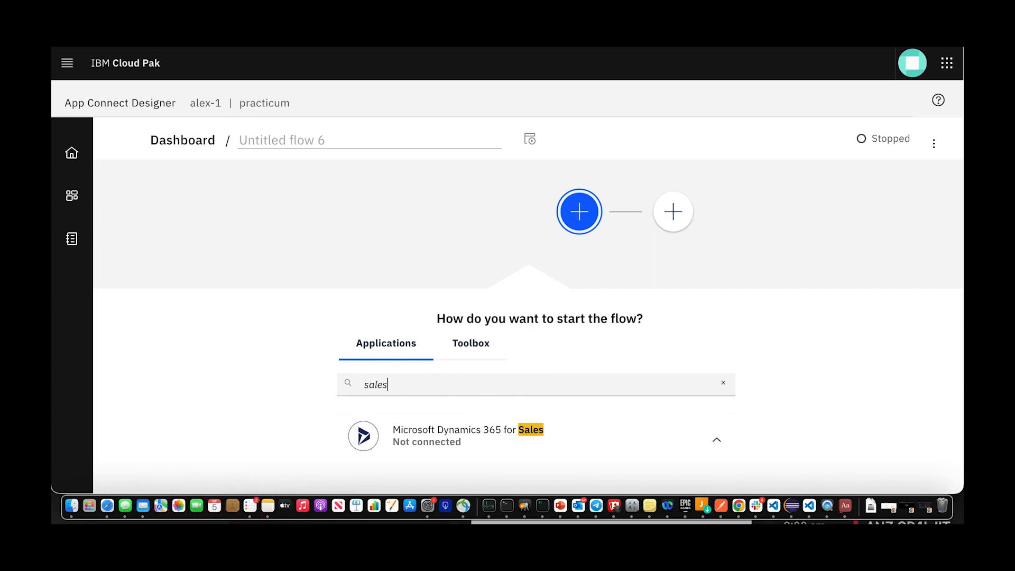
scroll(561, 469, down, 5)
click(559, 467)
scroll(559, 468, down, 6)
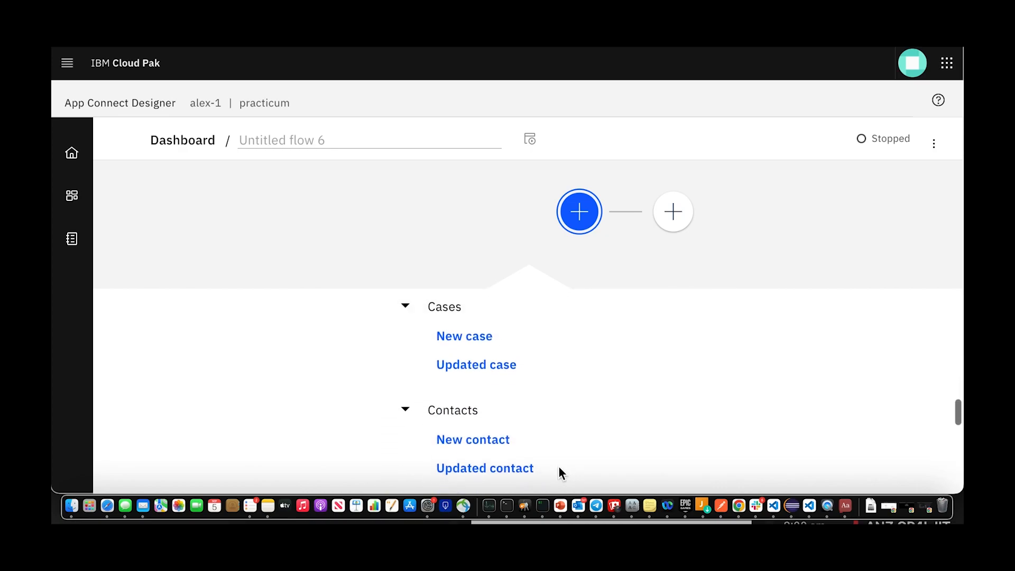
click(475, 342)
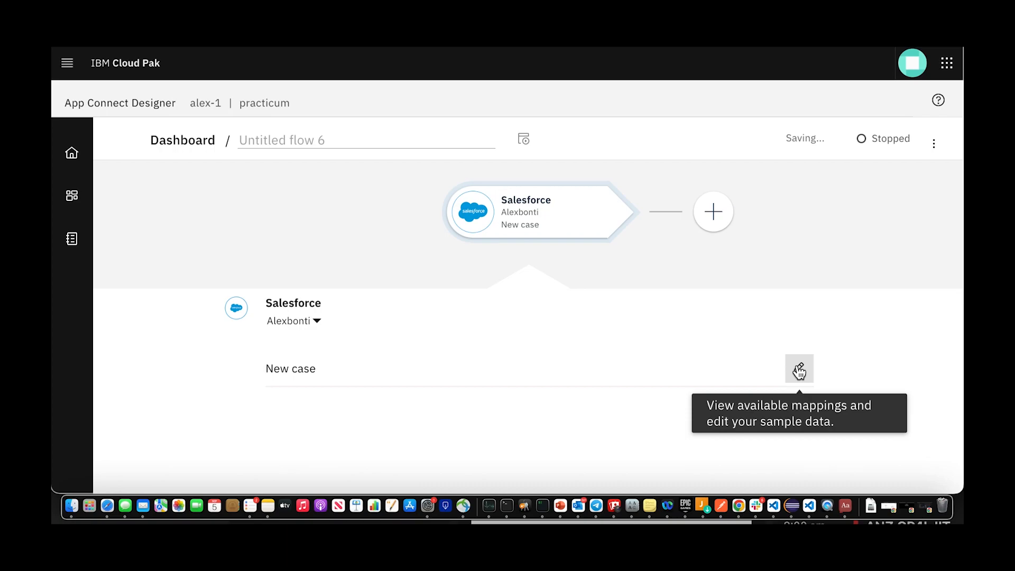
Show the available mappings of the Salesforce New case event and examine the sample fields of the Case object.
click(799, 370)
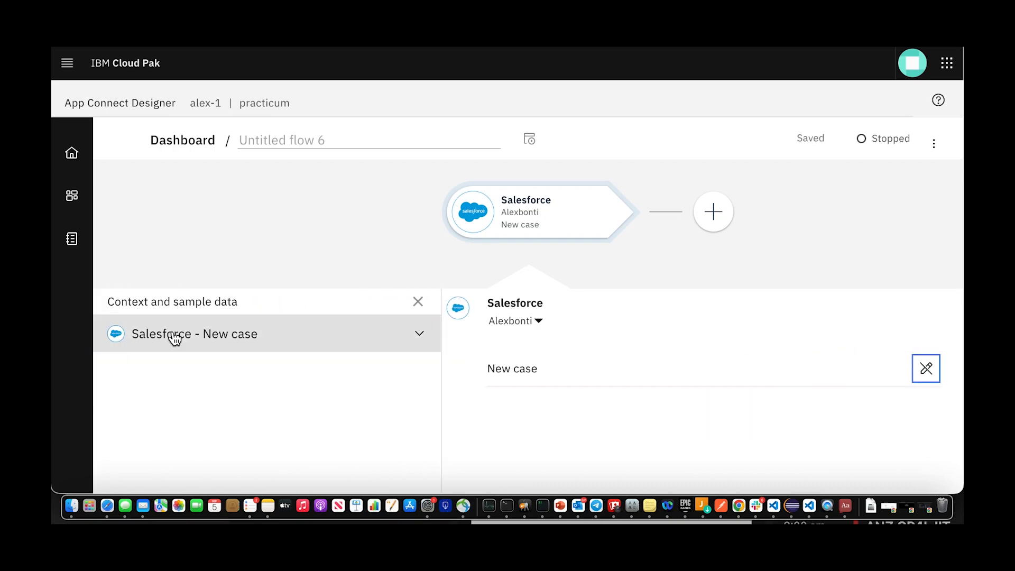
click(254, 339)
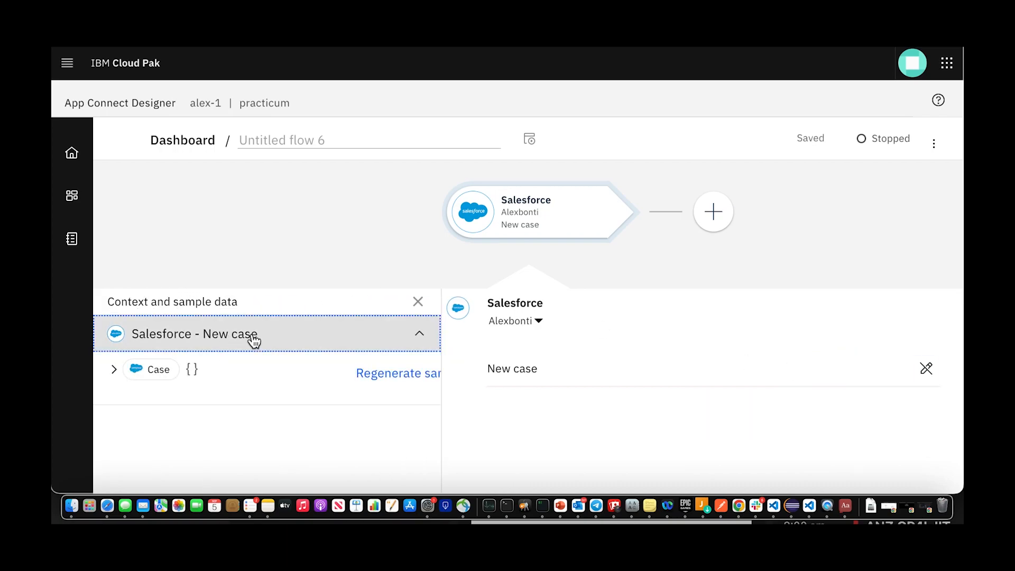
click(114, 370)
scroll(234, 421, down, 3)
scroll(234, 421, down, 4)
scroll(234, 421, down, 4)
scroll(235, 422, down, 2)
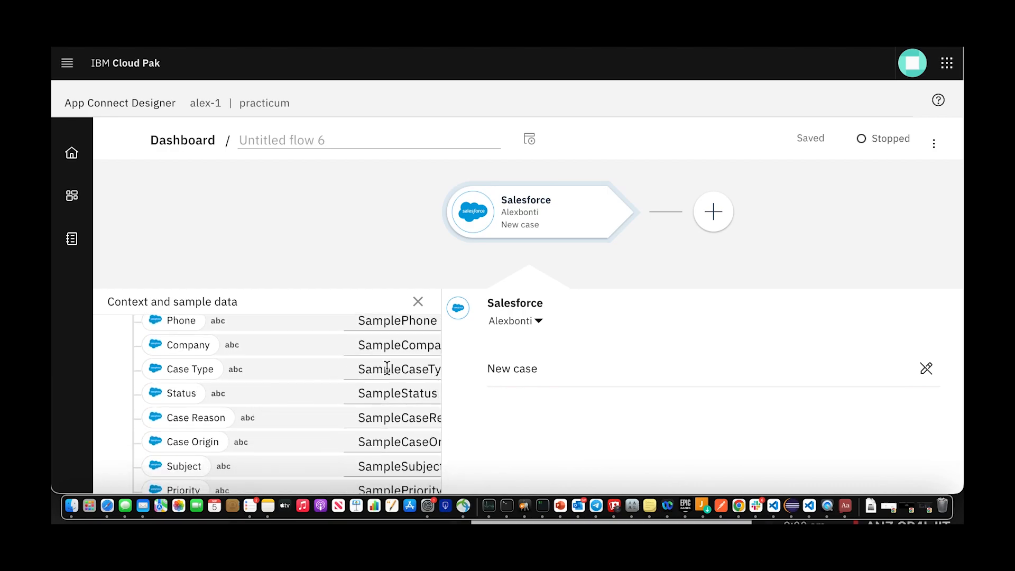
Regenerate the Case object's sample data and review the sample values down to the Priority field.
click(387, 368)
scroll(387, 368, up, 10)
click(420, 372)
scroll(276, 423, down, 5)
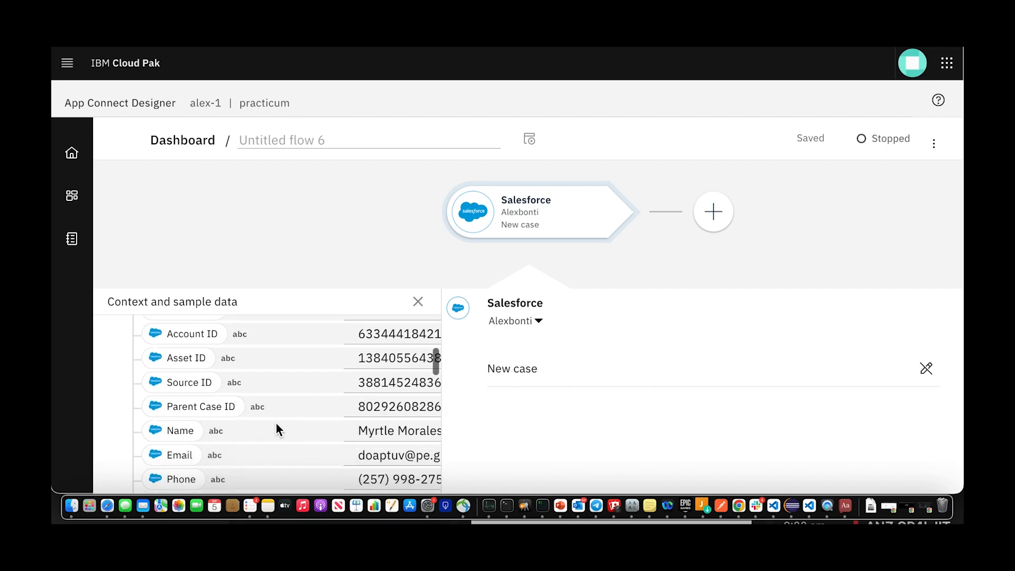
scroll(276, 424, down, 3)
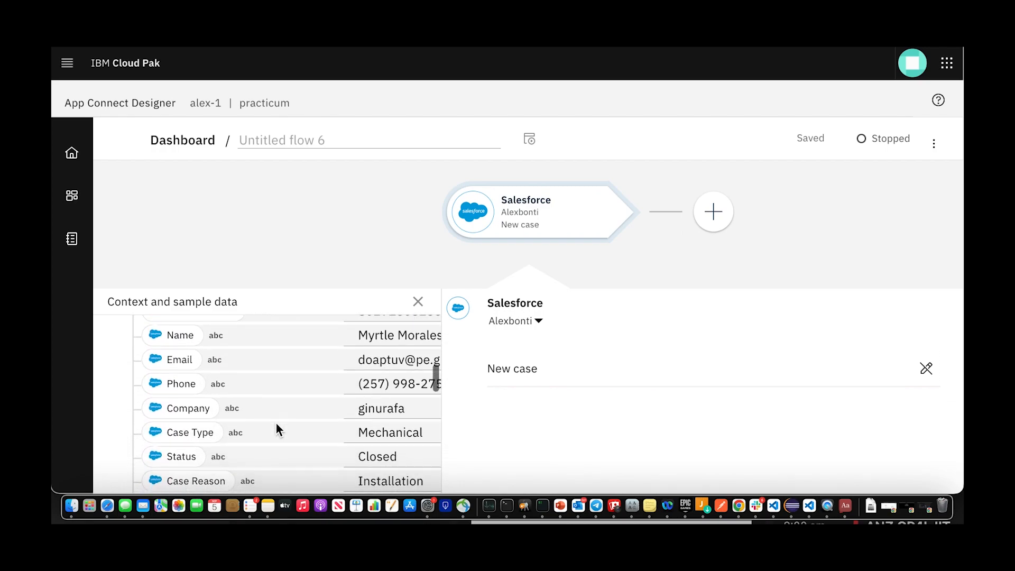
scroll(276, 429, down, 3)
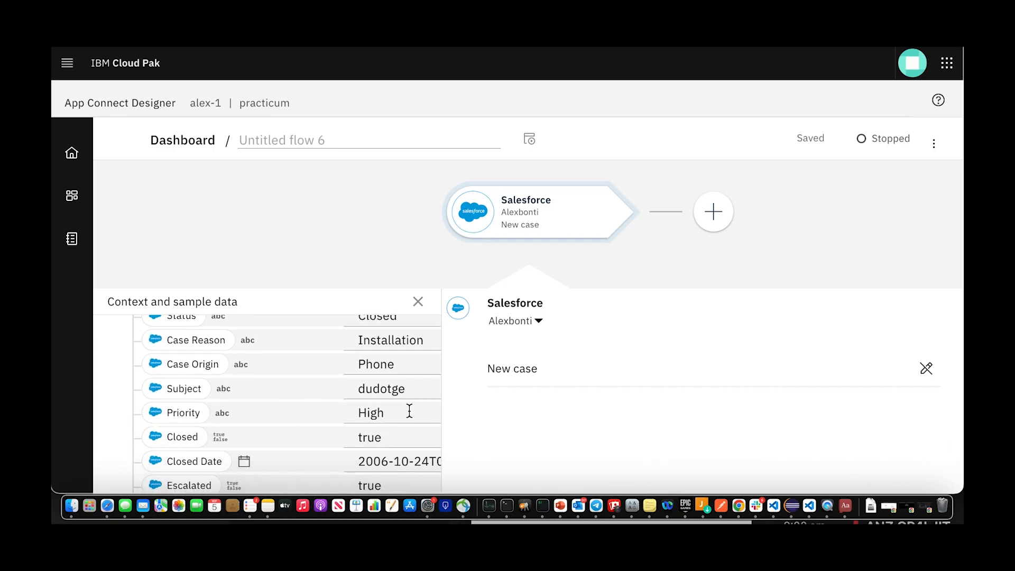
Add an If (conditional) node directly after the Salesforce New case event.
click(726, 219)
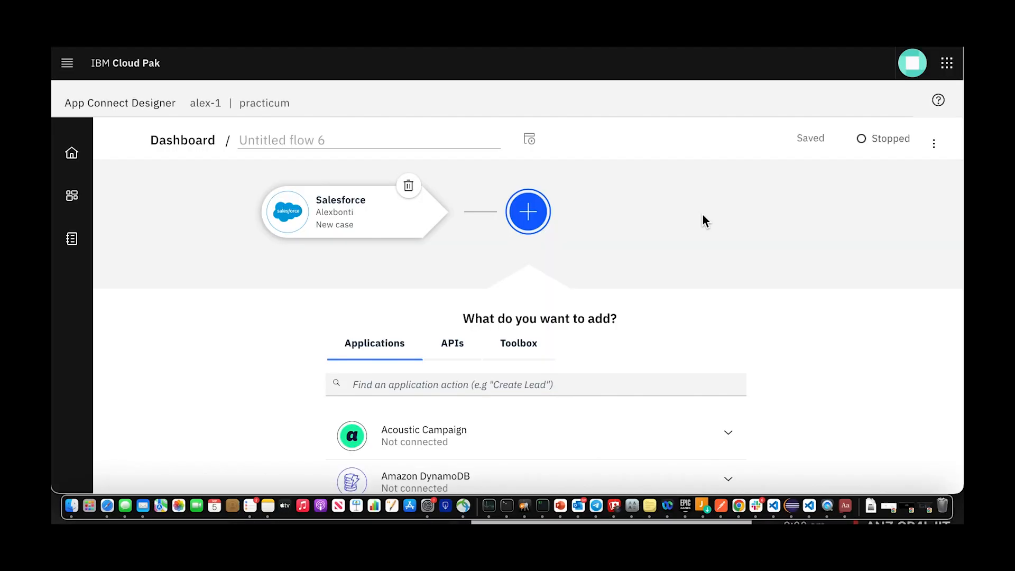
click(520, 344)
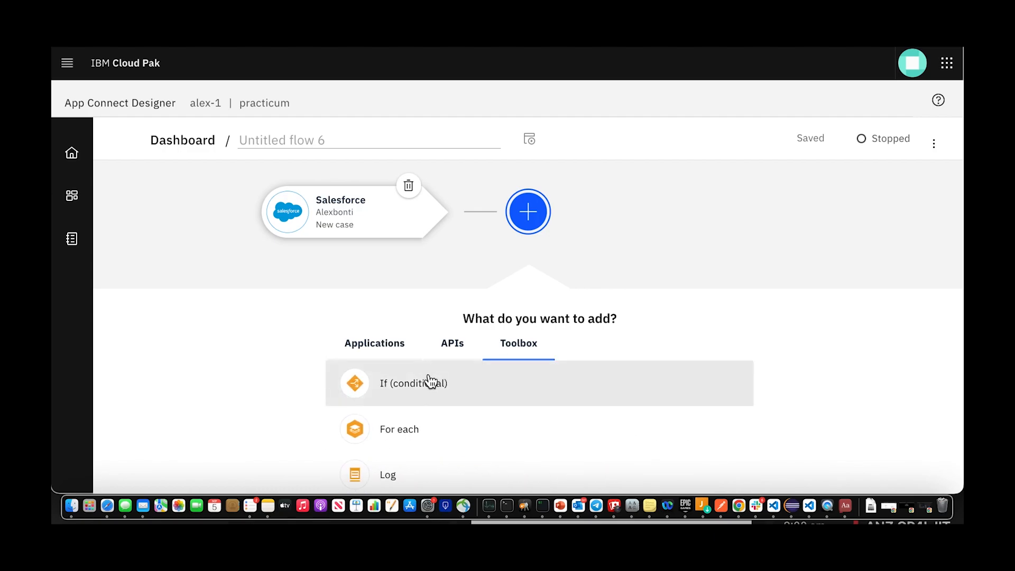
click(430, 380)
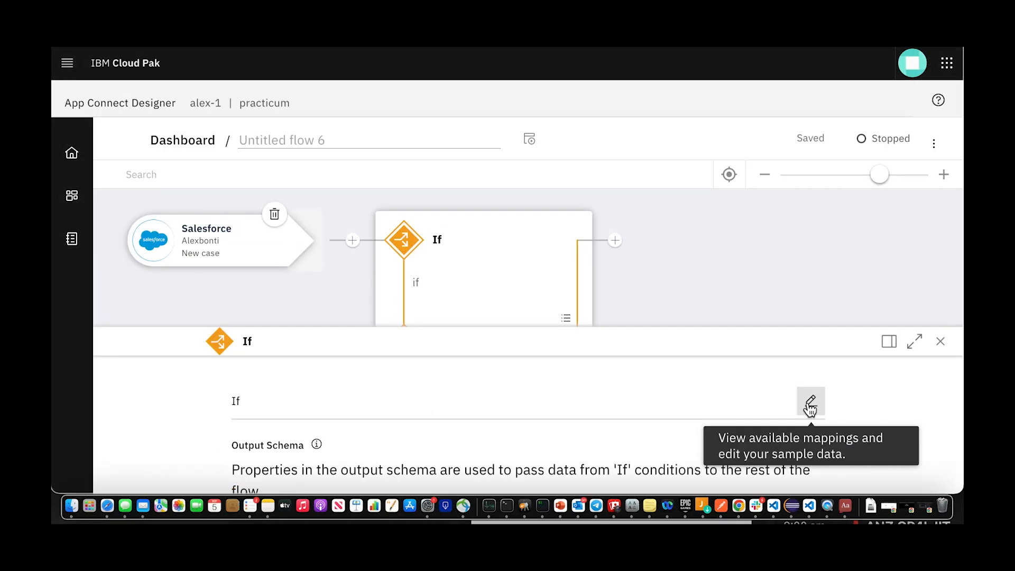
Set the If node's condition to Salesforce Priority equals High.
click(811, 401)
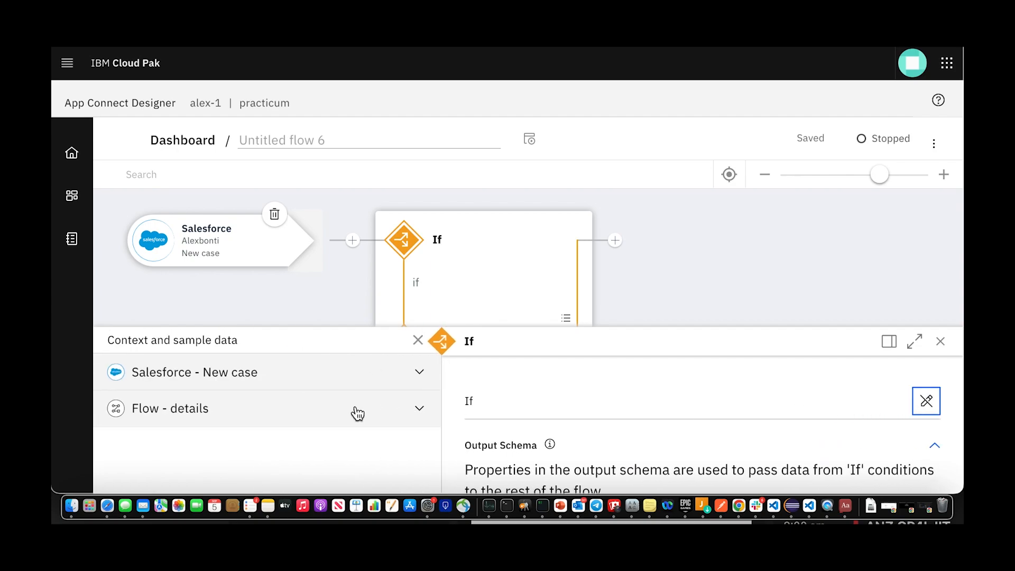
scroll(456, 427, down, 5)
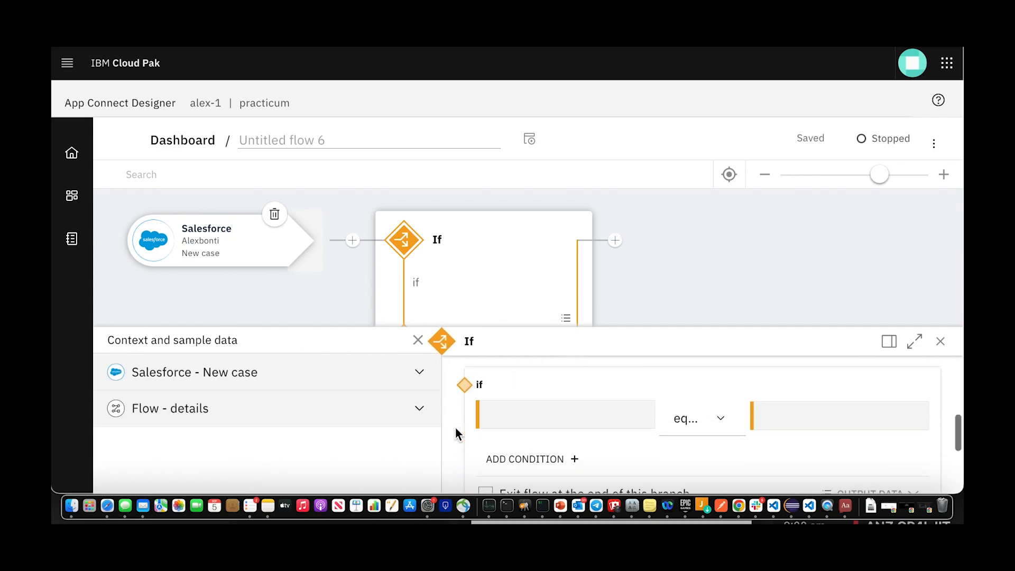
scroll(528, 399, up, 5)
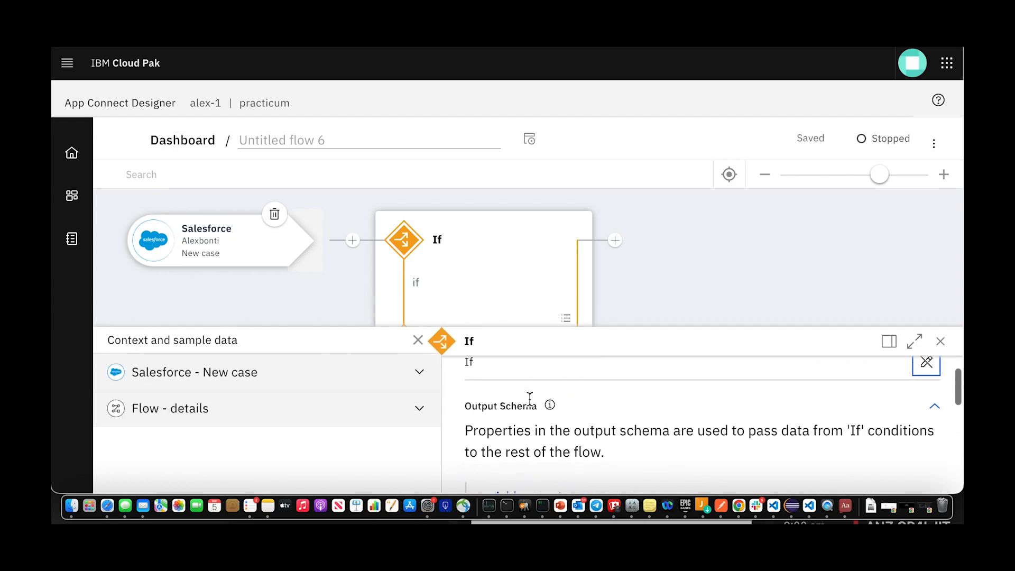
scroll(530, 398, down, 5)
click(549, 400)
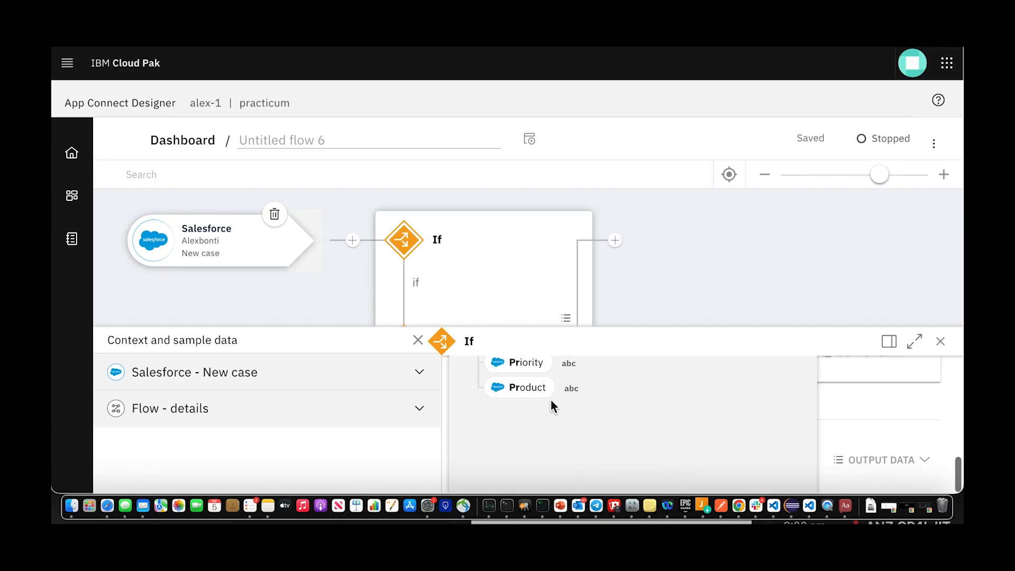
click(526, 363)
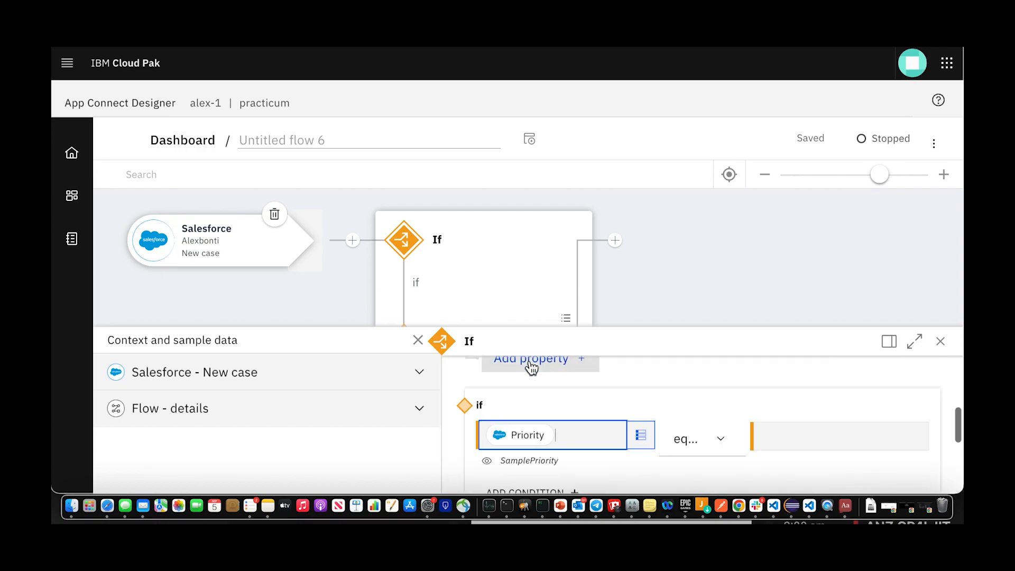
click(730, 447)
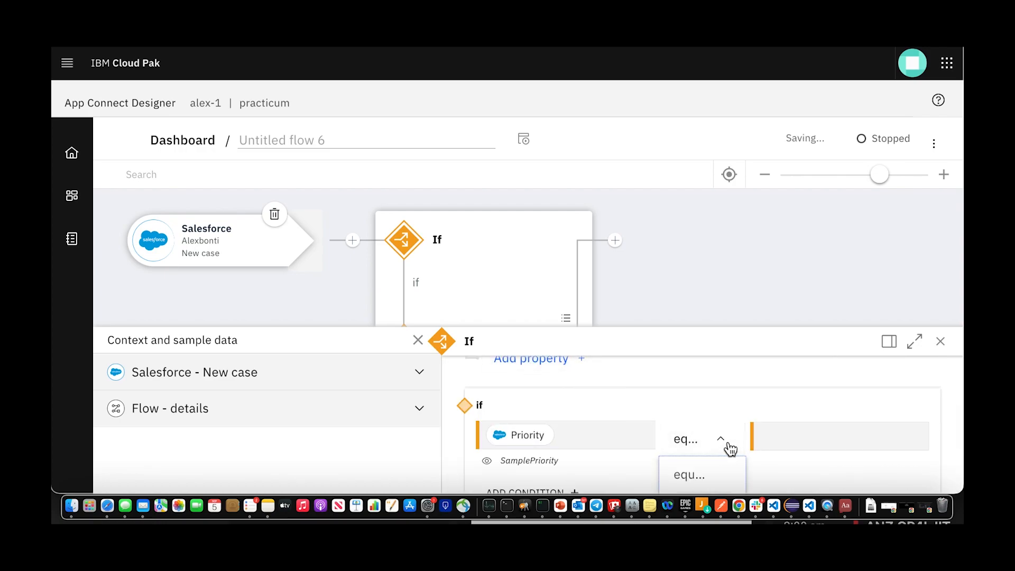
click(725, 478)
click(799, 426)
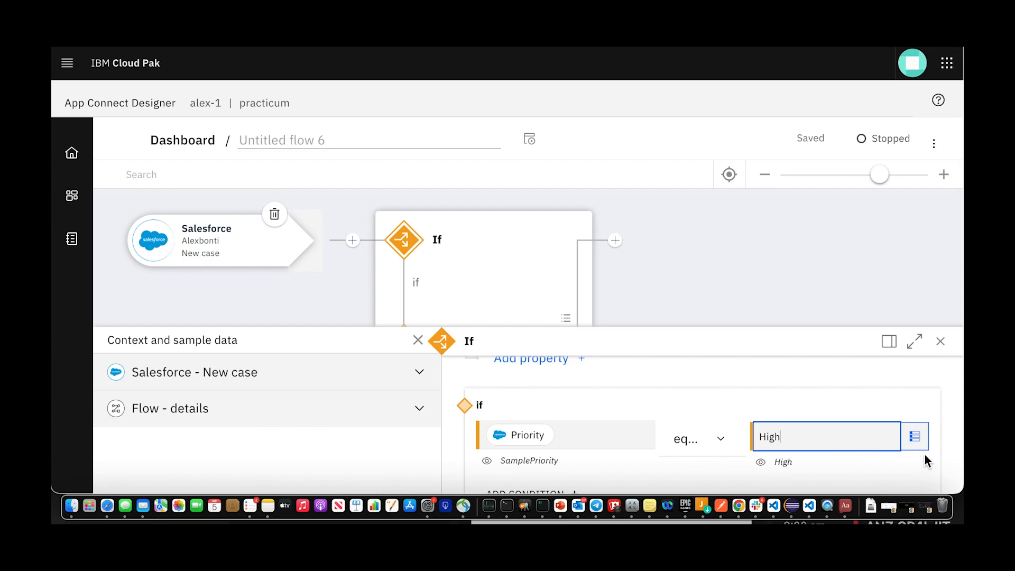
click(939, 447)
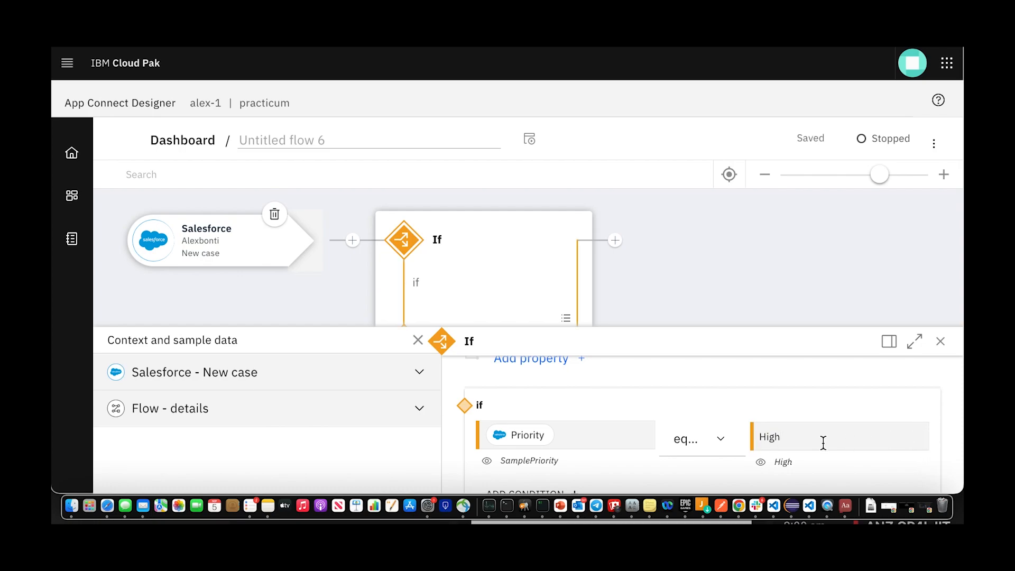
Make the else branch of the If node exit the flow at its end, and check both branches in the diagram.
scroll(824, 442, down, 3)
scroll(824, 443, down, 2)
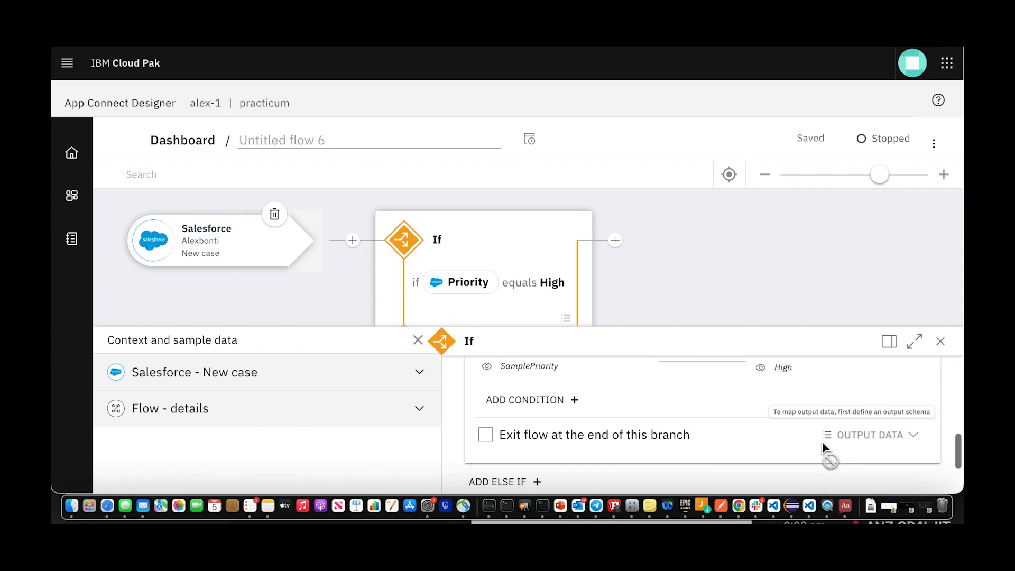
scroll(823, 443, down, 2)
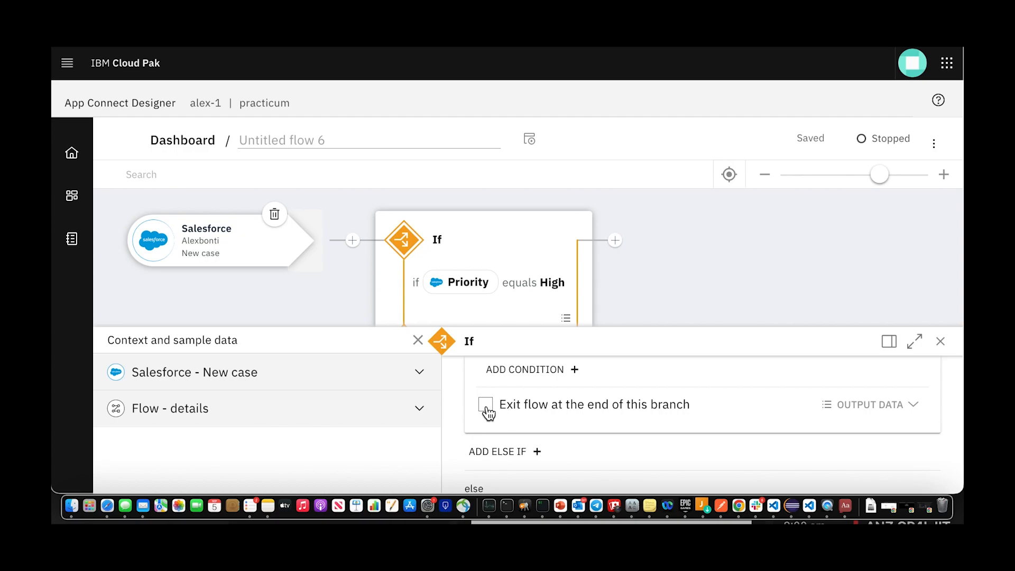
scroll(546, 420, down, 3)
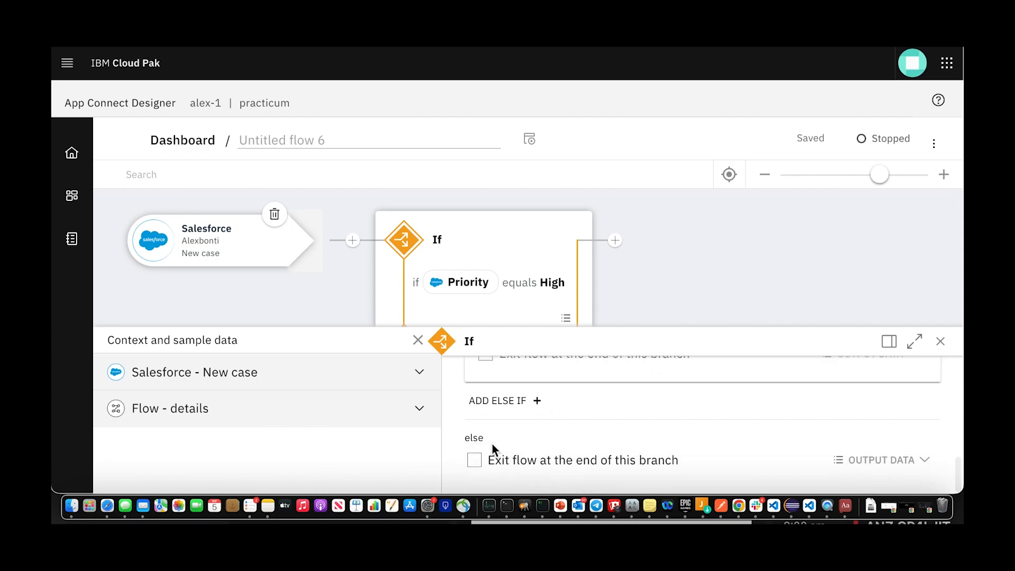
click(474, 461)
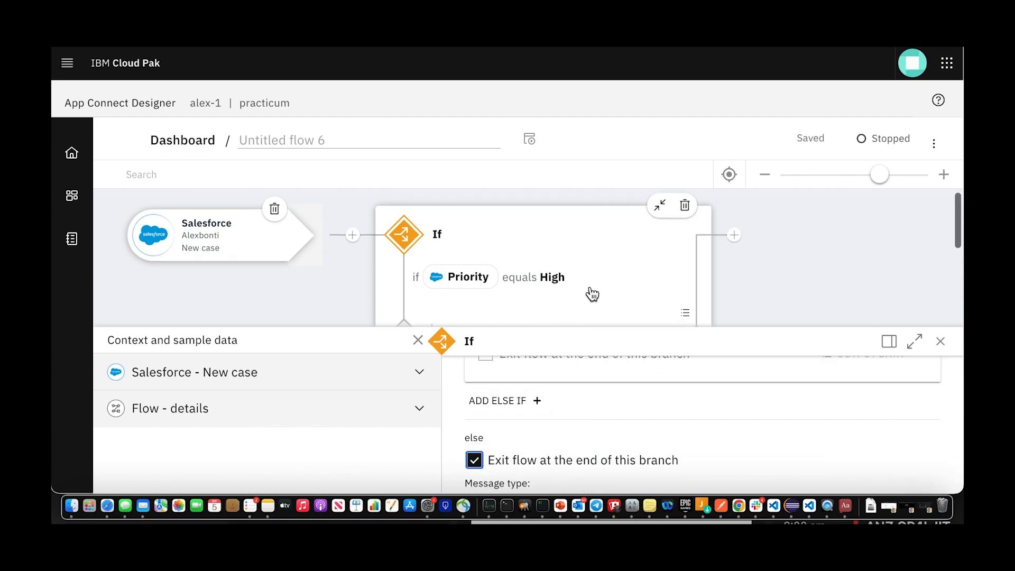
scroll(589, 293, down, 5)
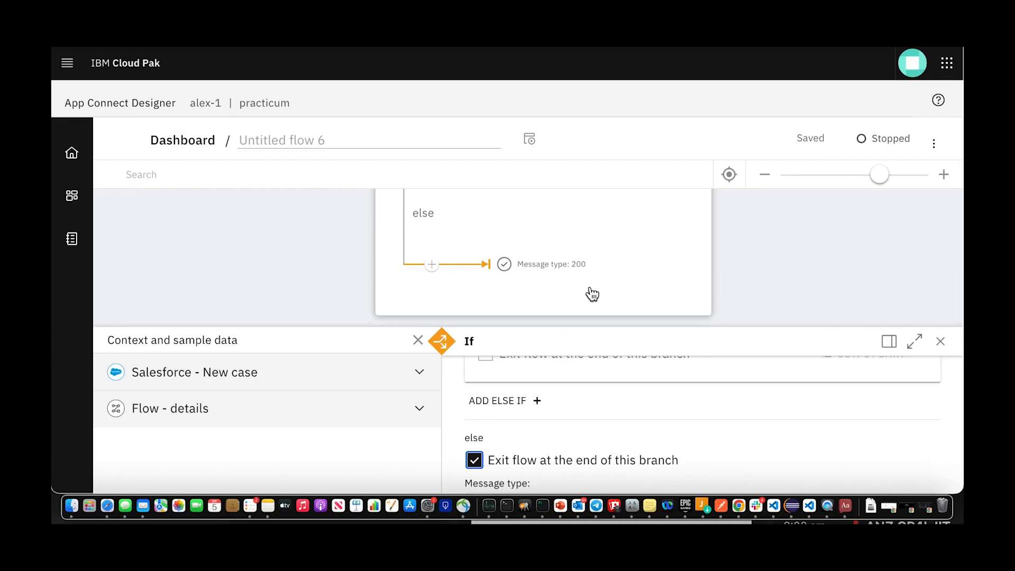
scroll(593, 294, up, 3)
scroll(591, 293, up, 1)
scroll(590, 293, down, 4)
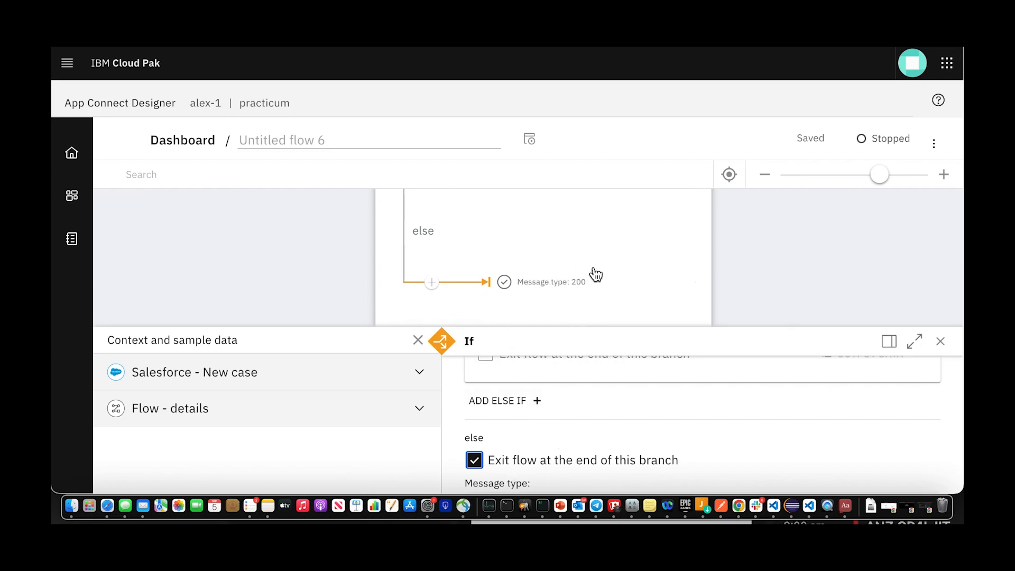
scroll(595, 273, up, 5)
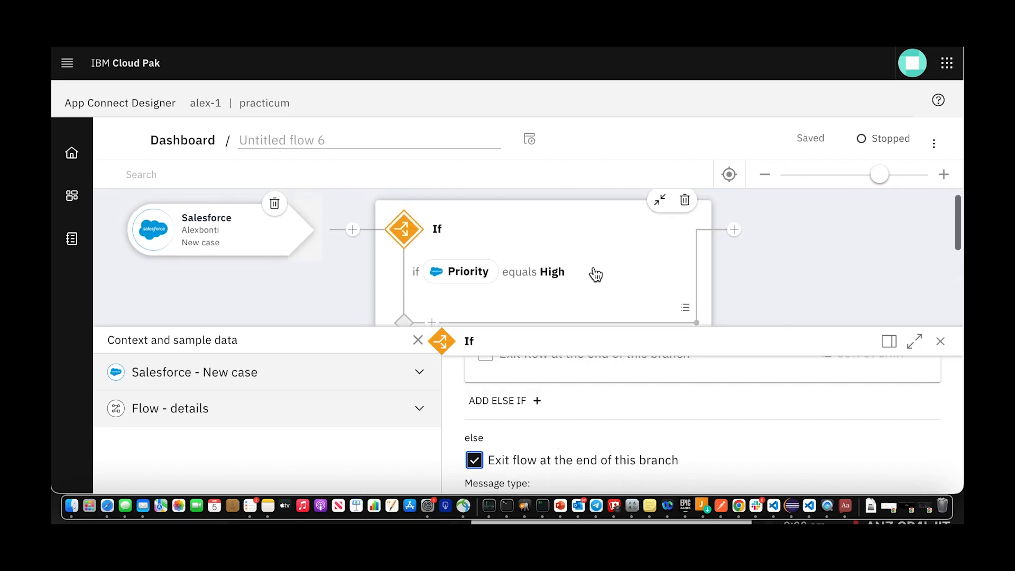
Enter "Complete" as the required exit message of the If node's else branch.
click(734, 241)
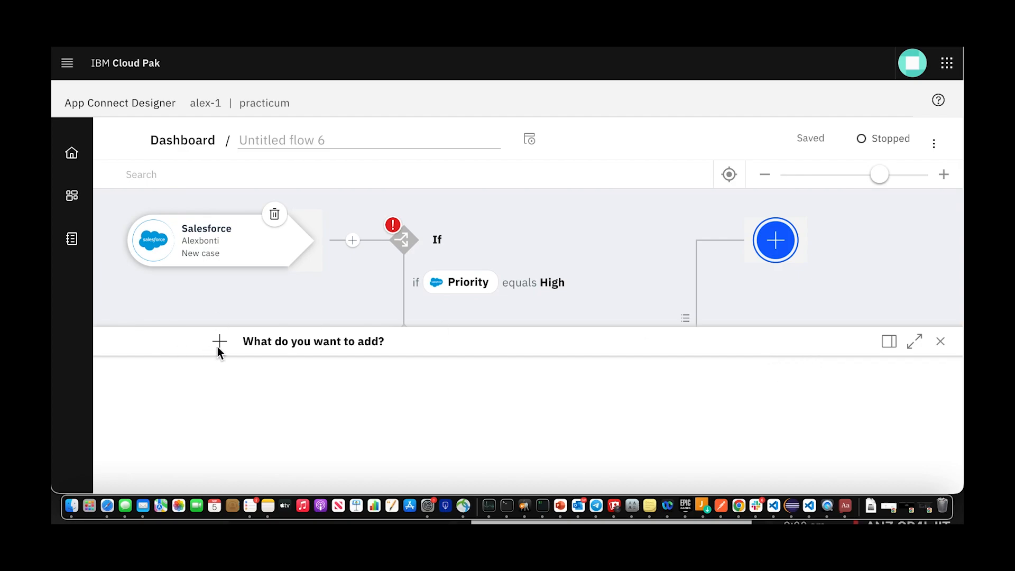
mouse_move(385, 249)
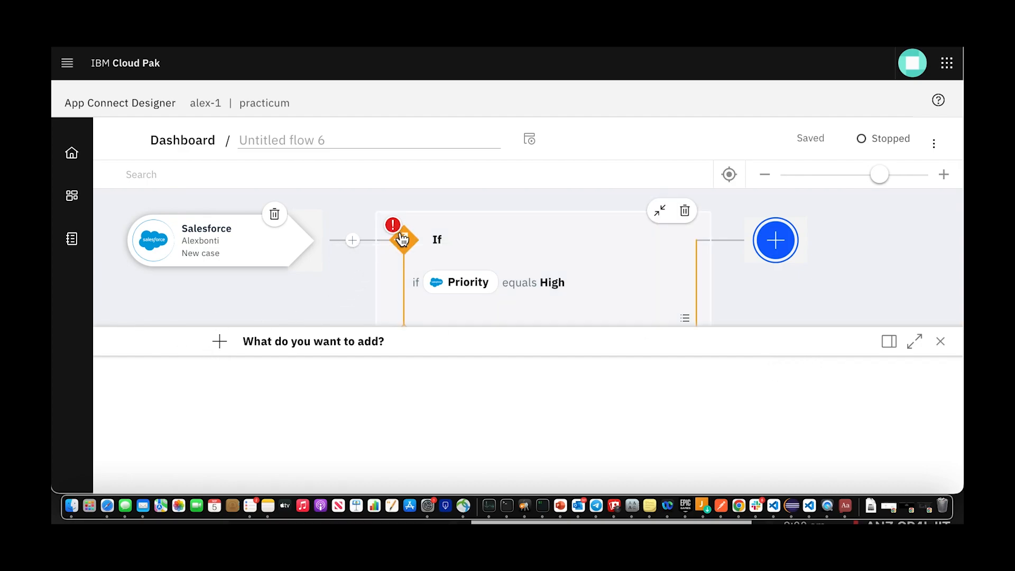
click(400, 232)
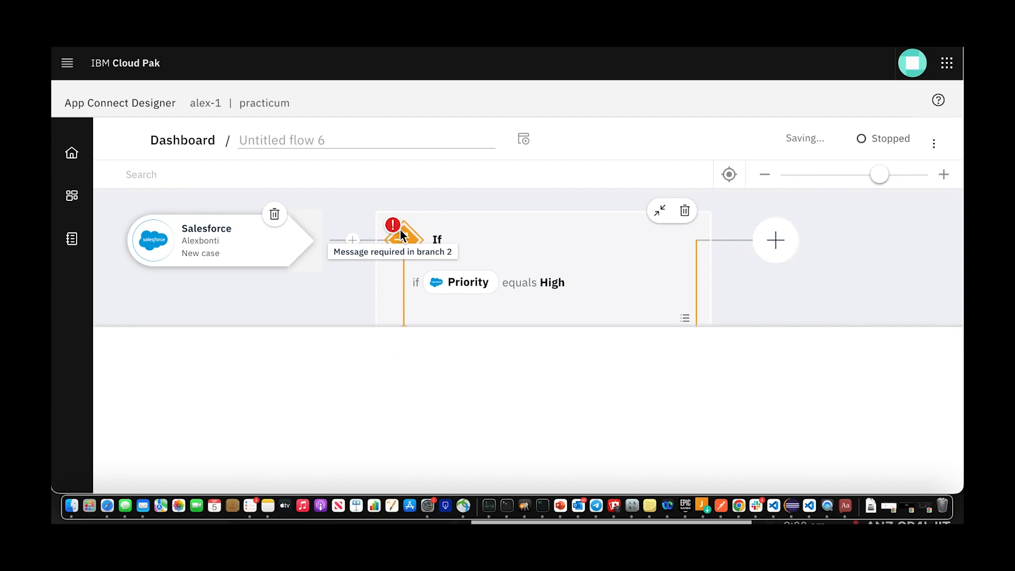
scroll(404, 408, down, 5)
scroll(404, 411, down, 3)
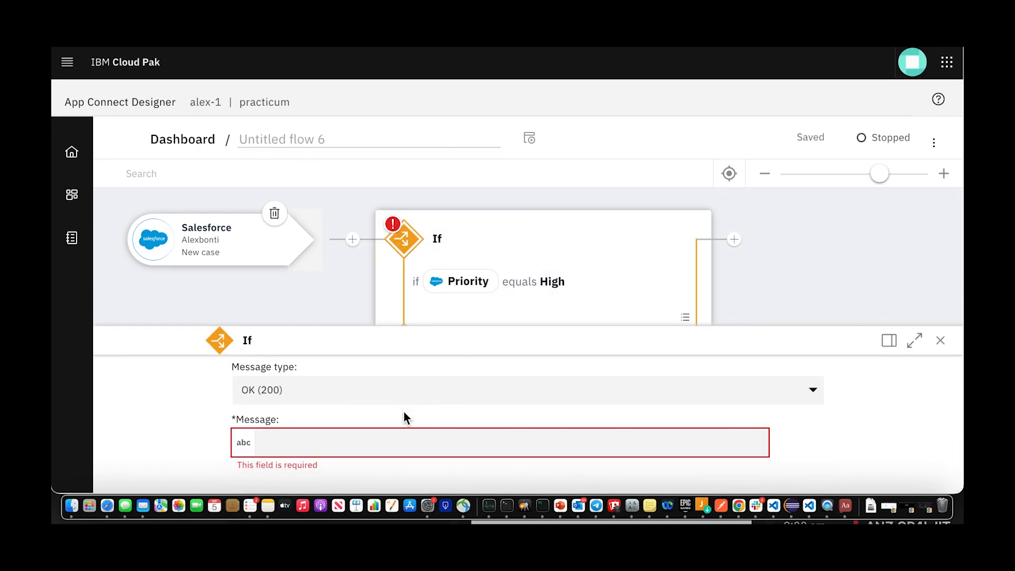
click(388, 434)
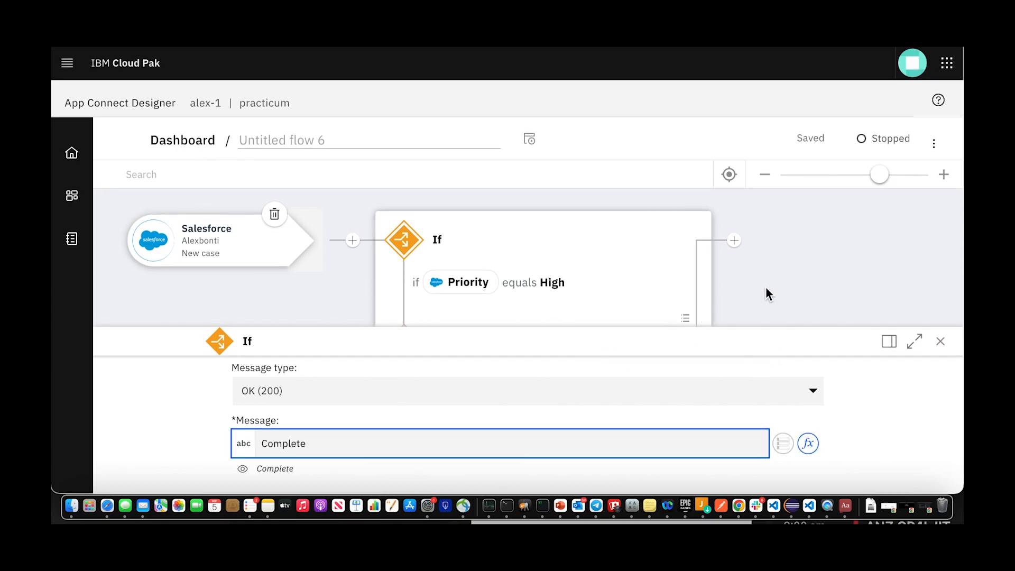
Start adding a node after the If node and search the applications for "http".
scroll(722, 265, down, 5)
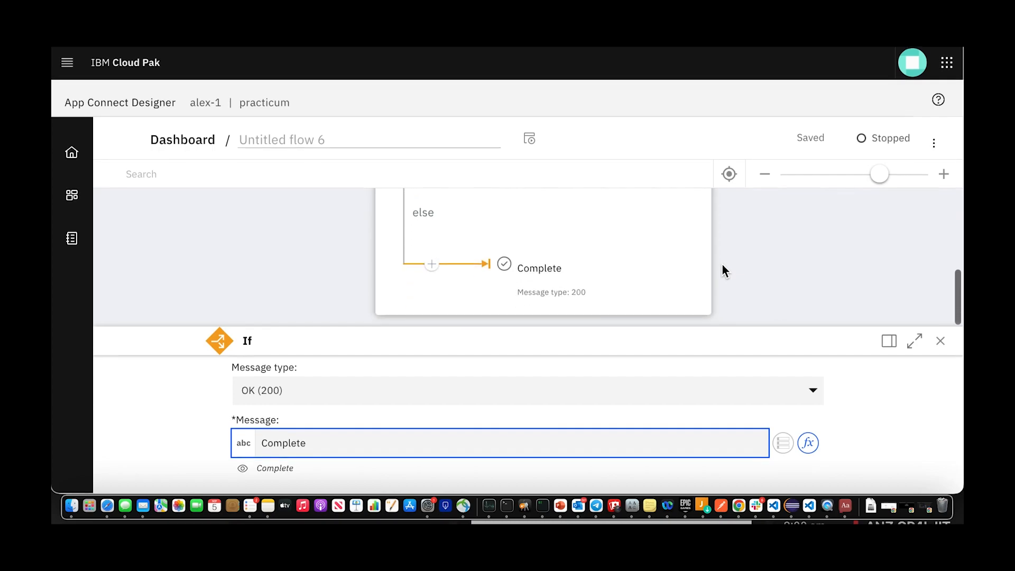
scroll(723, 264, up, 6)
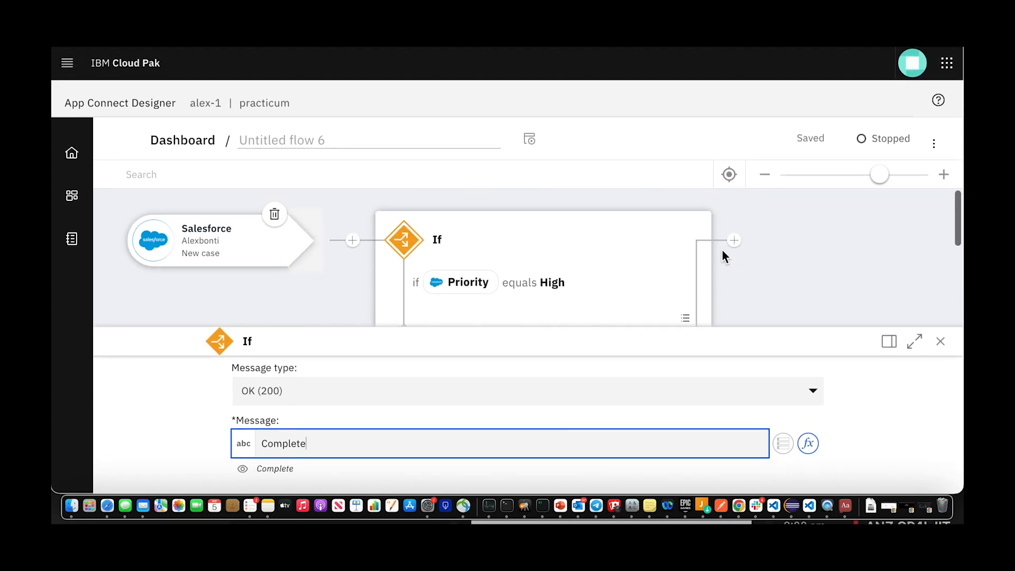
click(735, 241)
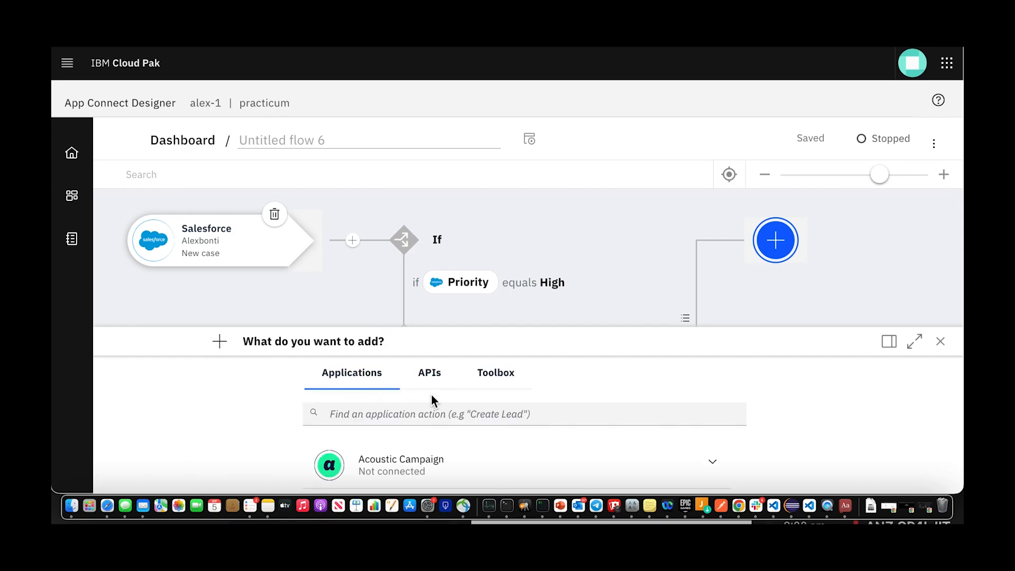
scroll(435, 398, down, 5)
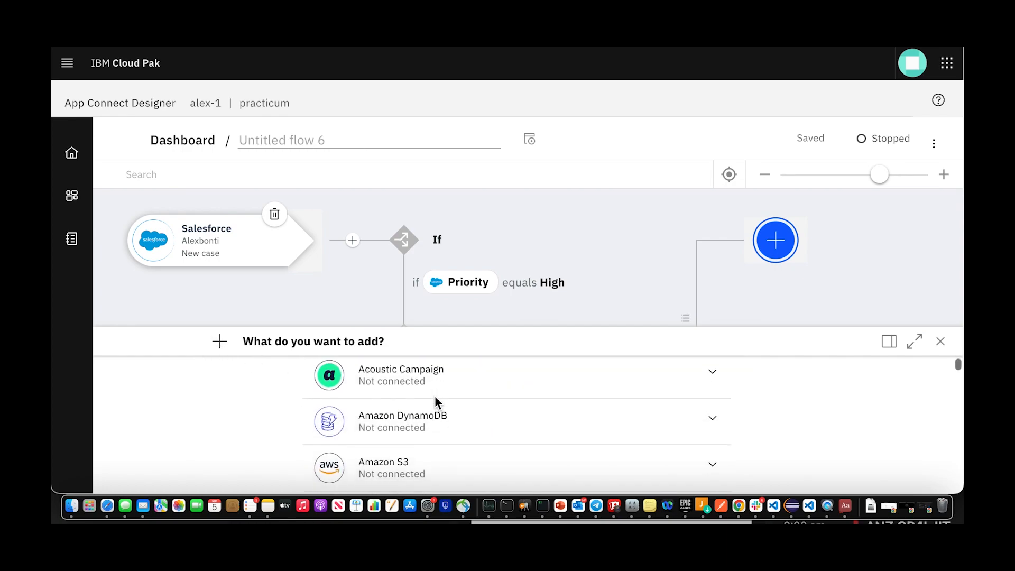
scroll(435, 395, up, 10)
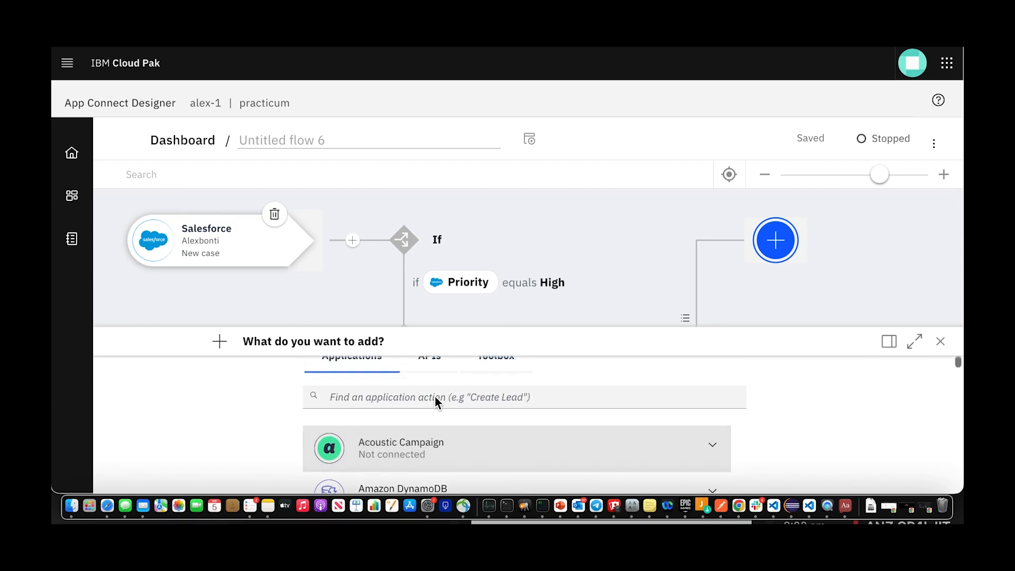
text(htto)
key(BackSpace)
text(p)
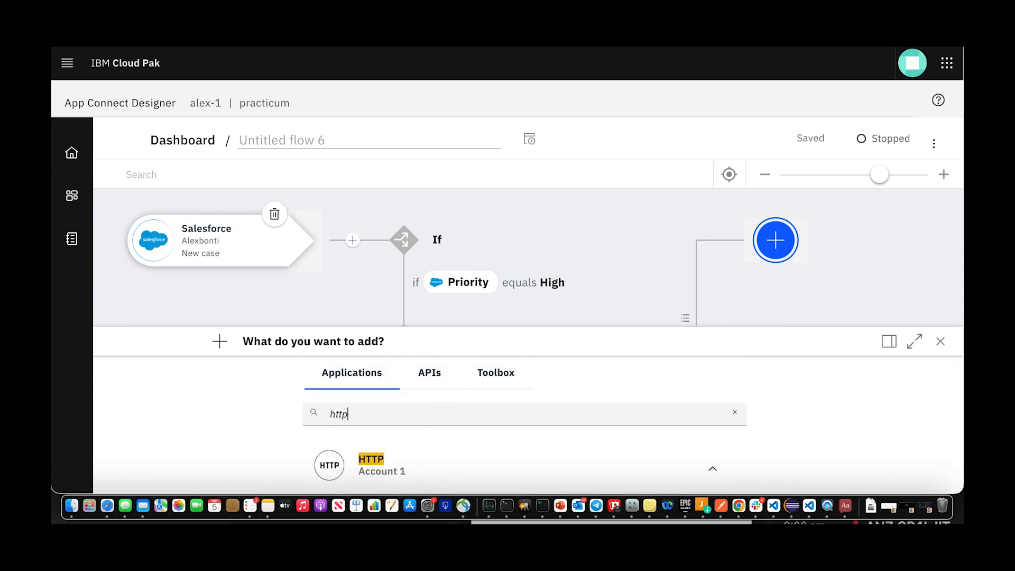
Add the HTTP Invoke method action with Account 1 as the node following the If node.
click(465, 471)
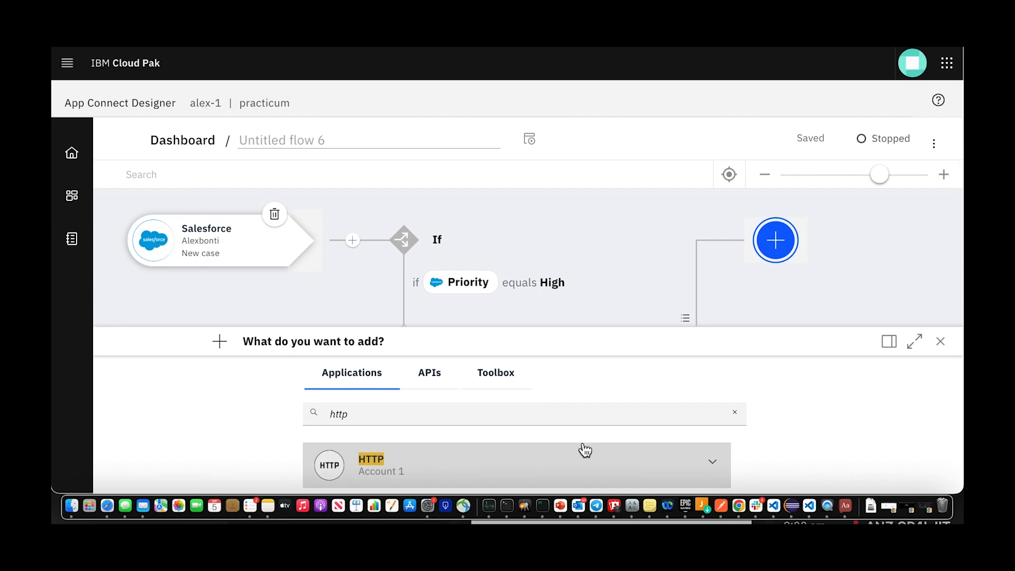
scroll(584, 448, down, 1)
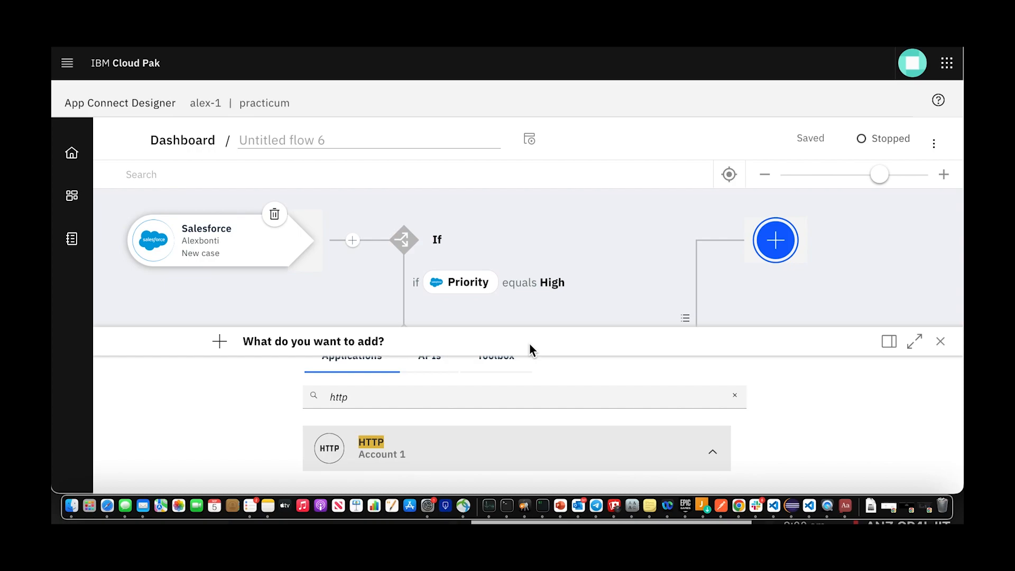
scroll(687, 254, down, 5)
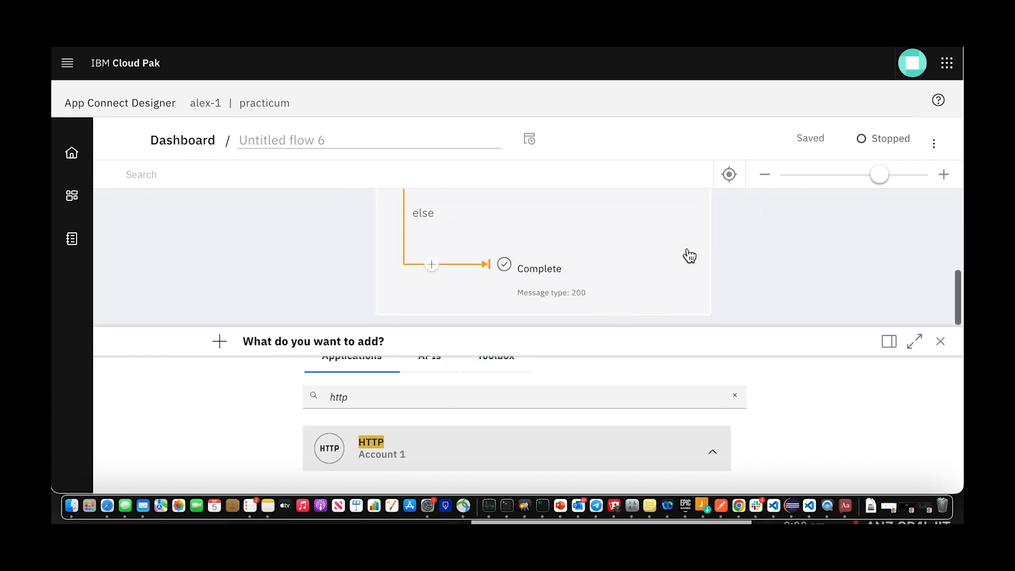
scroll(689, 256, up, 4)
scroll(689, 256, down, 5)
scroll(771, 440, up, 2)
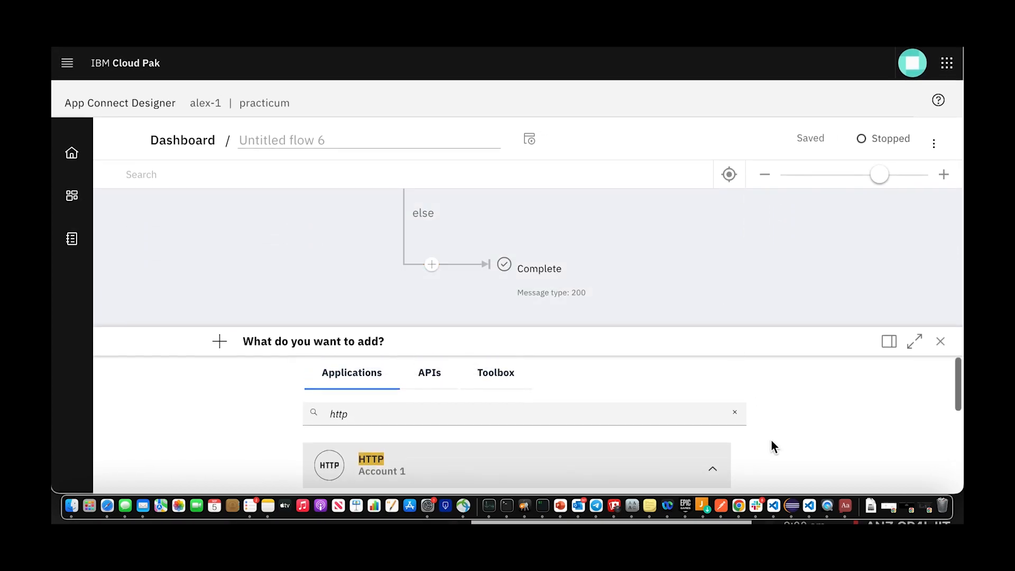
scroll(771, 446, down, 4)
scroll(772, 446, up, 4)
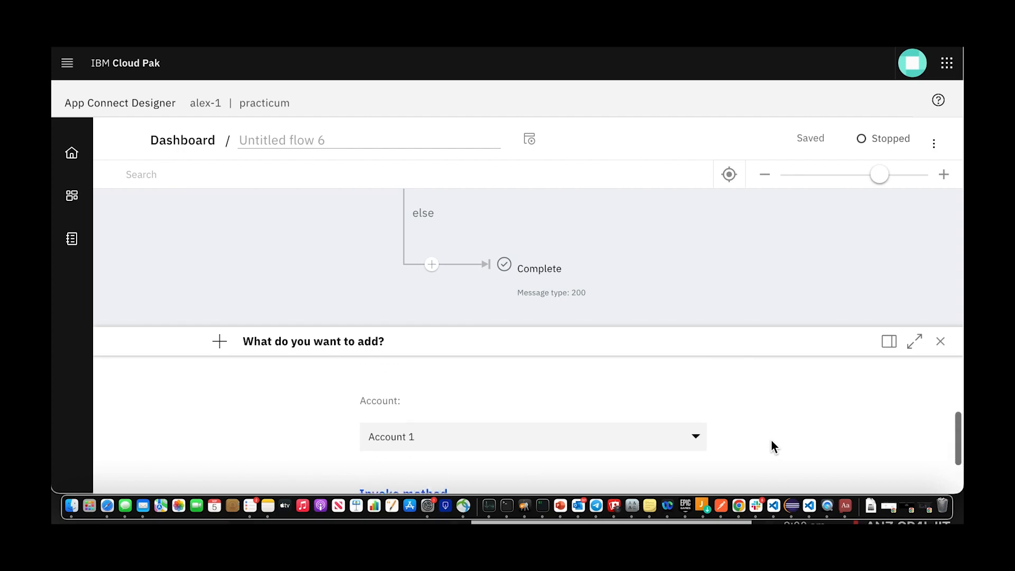
scroll(772, 440, up, 1)
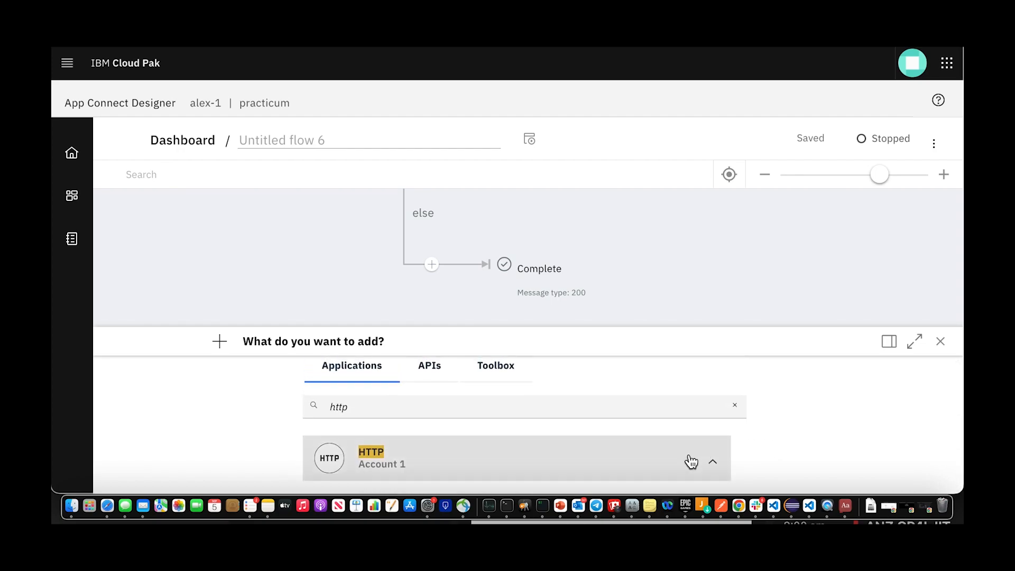
scroll(757, 469, down, 5)
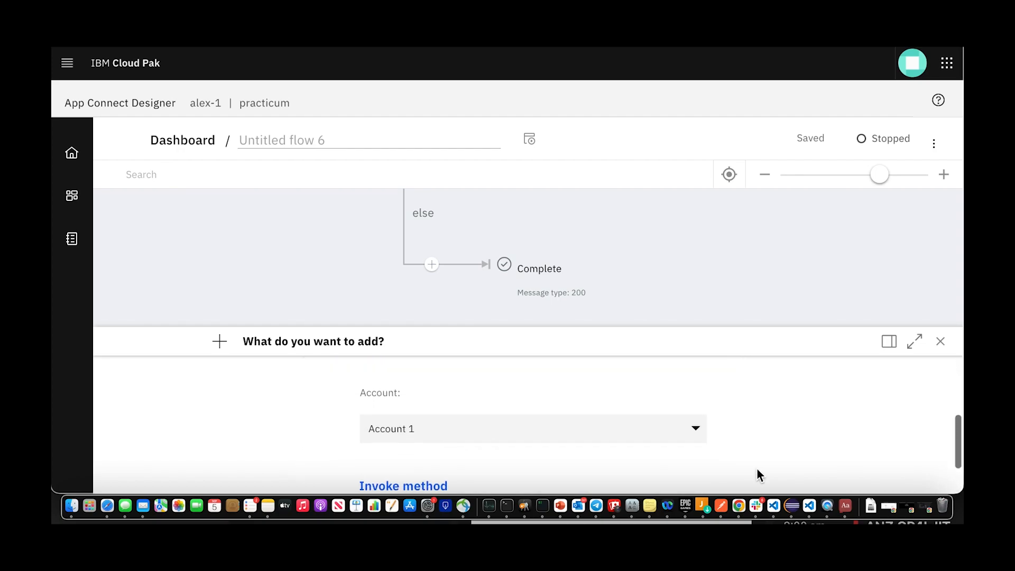
click(692, 416)
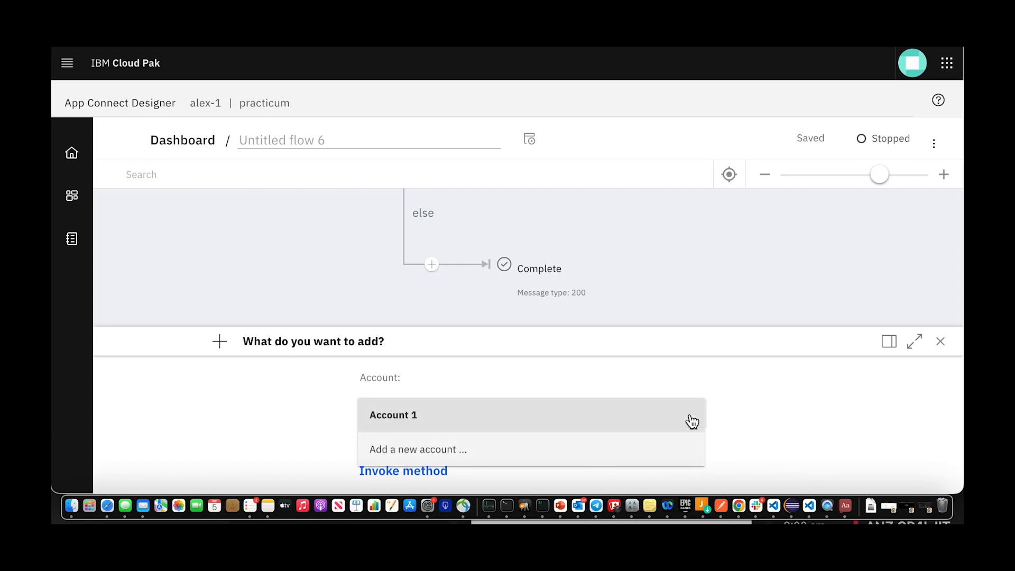
click(692, 421)
scroll(757, 419, down, 2)
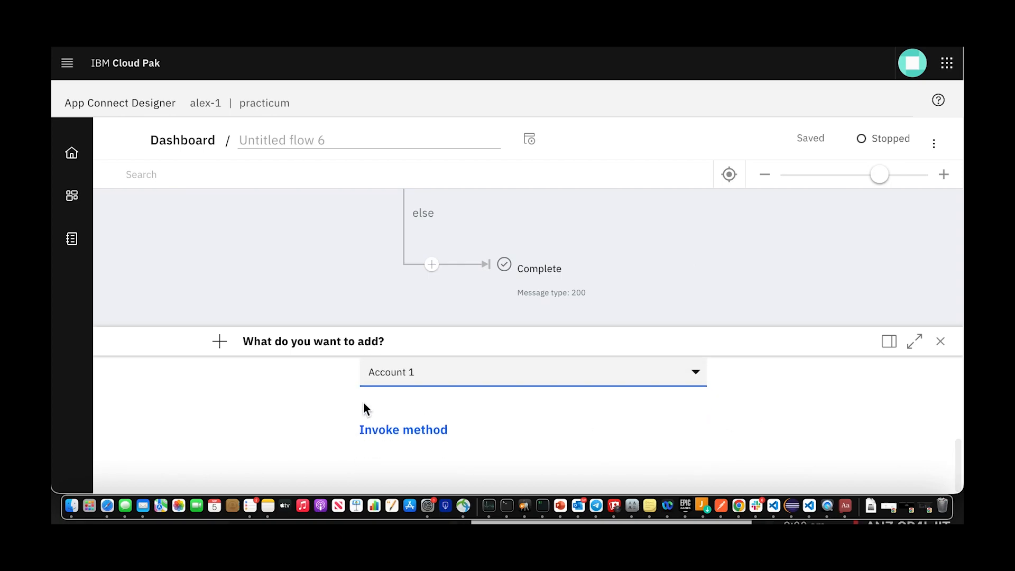
click(398, 433)
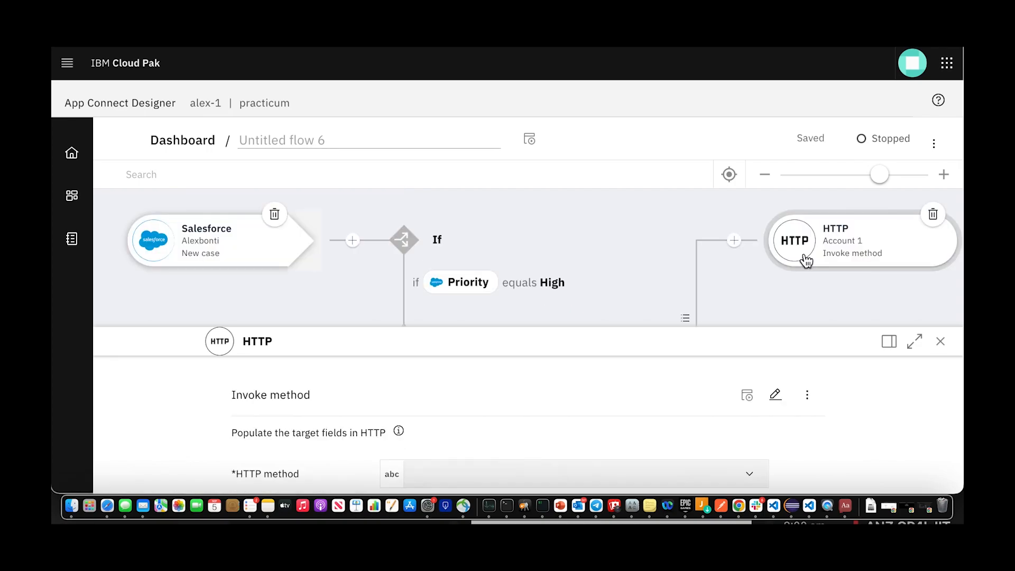
Look through the HTTP node's request fields and set its HTTP method to GET.
scroll(725, 416, down, 3)
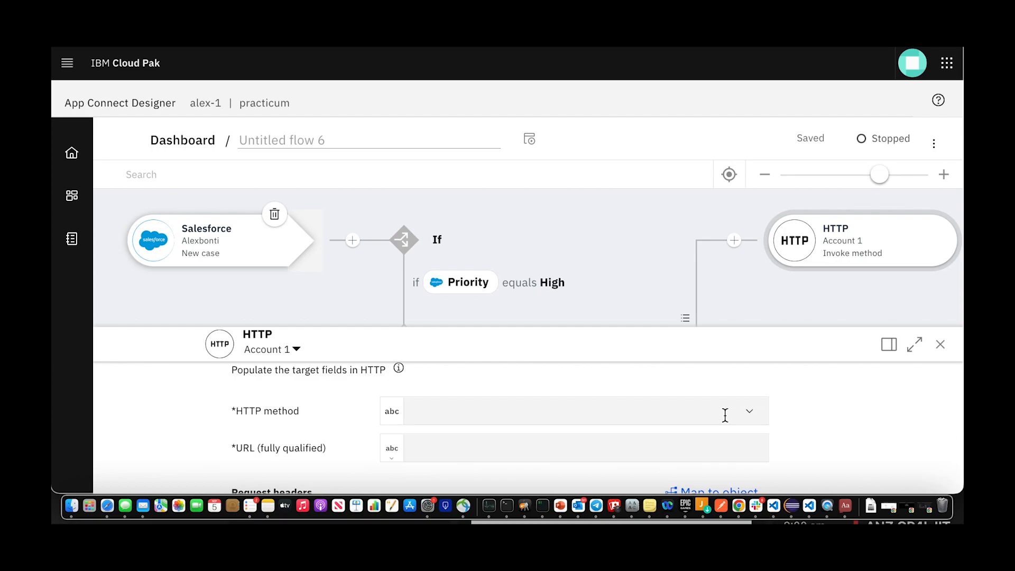
scroll(725, 416, down, 5)
scroll(725, 421, down, 2)
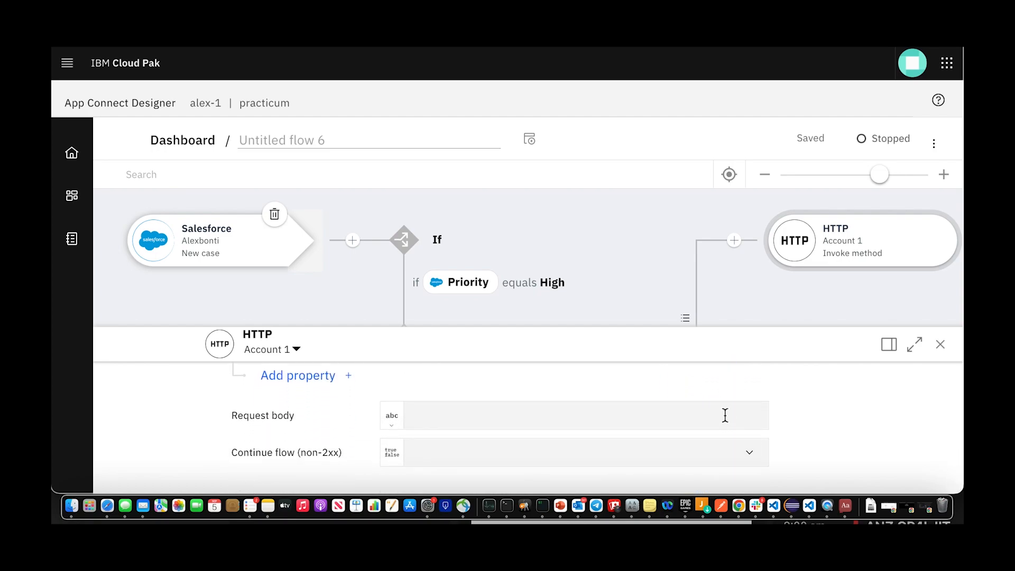
scroll(725, 415, up, 5)
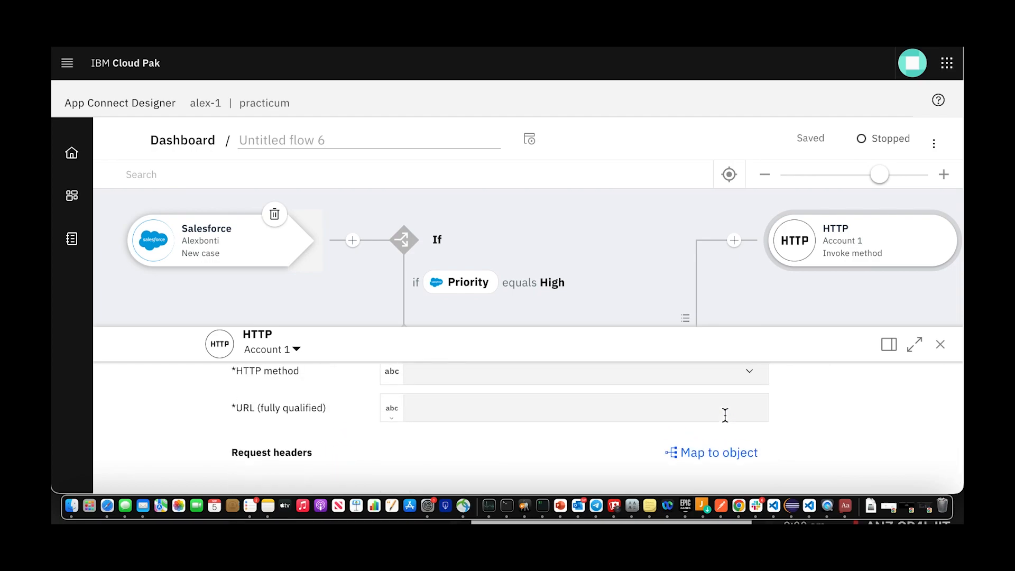
click(725, 416)
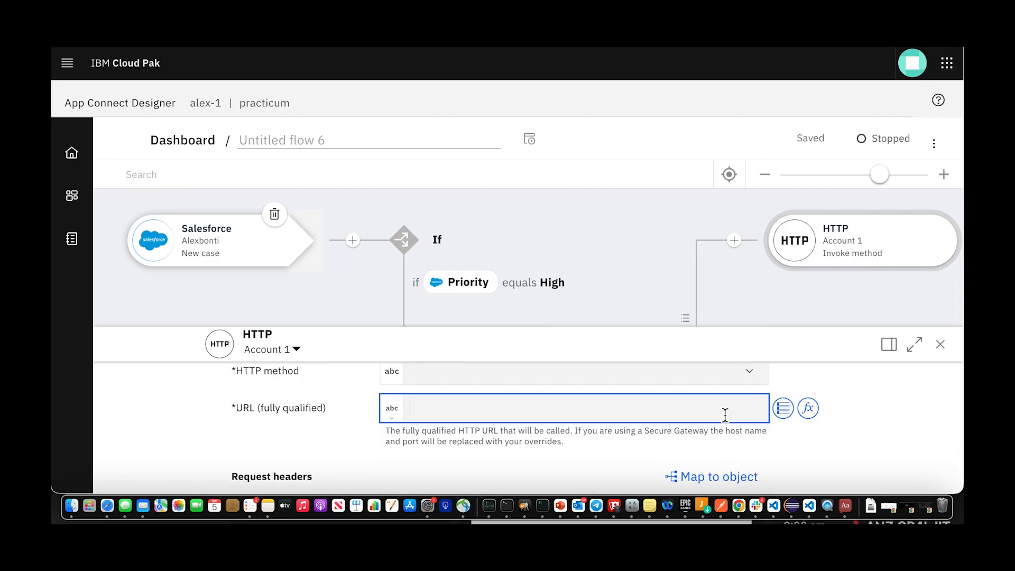
click(662, 388)
click(754, 387)
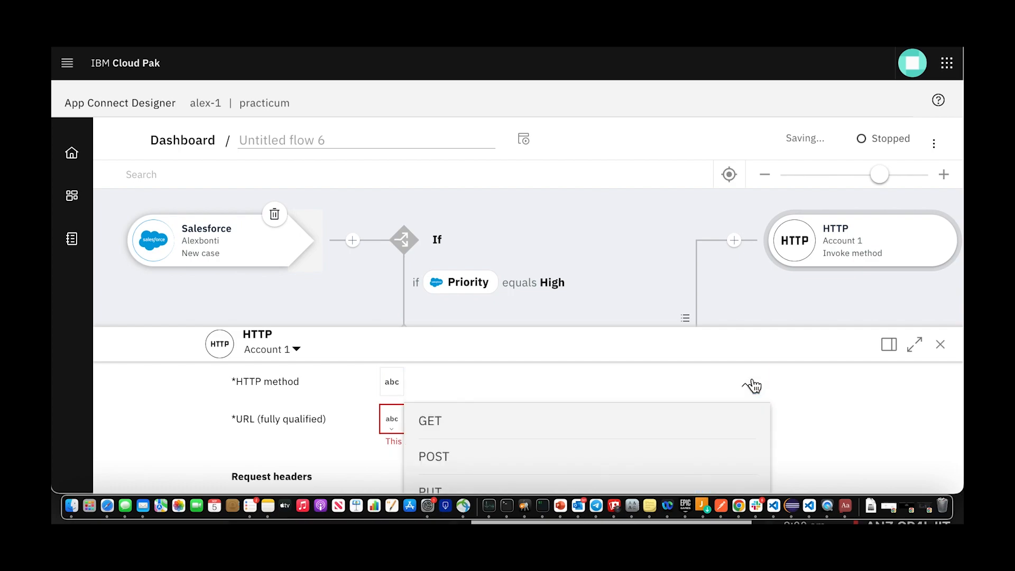
click(516, 437)
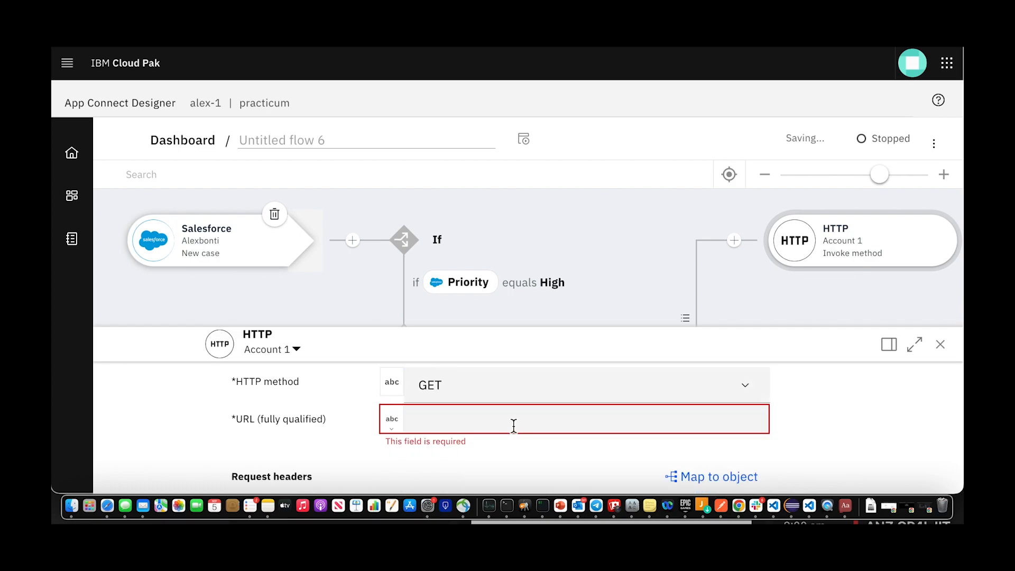
click(504, 420)
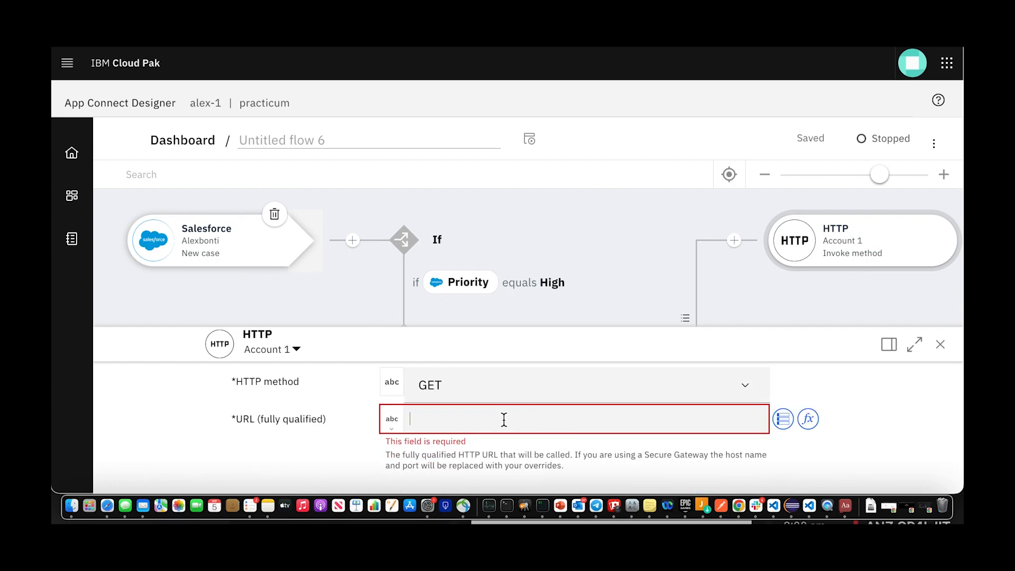
text(https://9aa5-2001-8003-d900-ca00-44c2-d17-f319-cf61.au.ngrok.io)
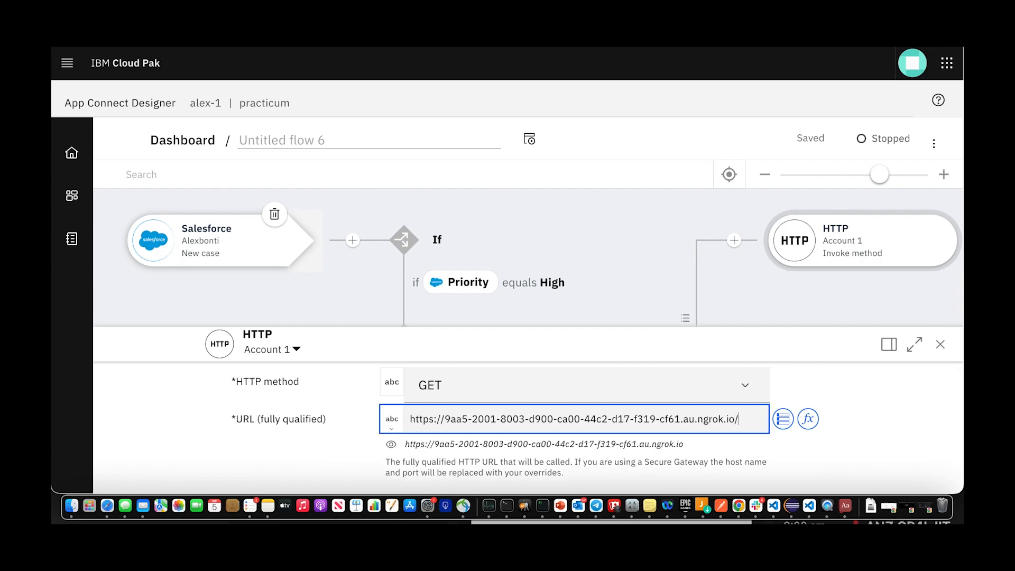
text(fka)
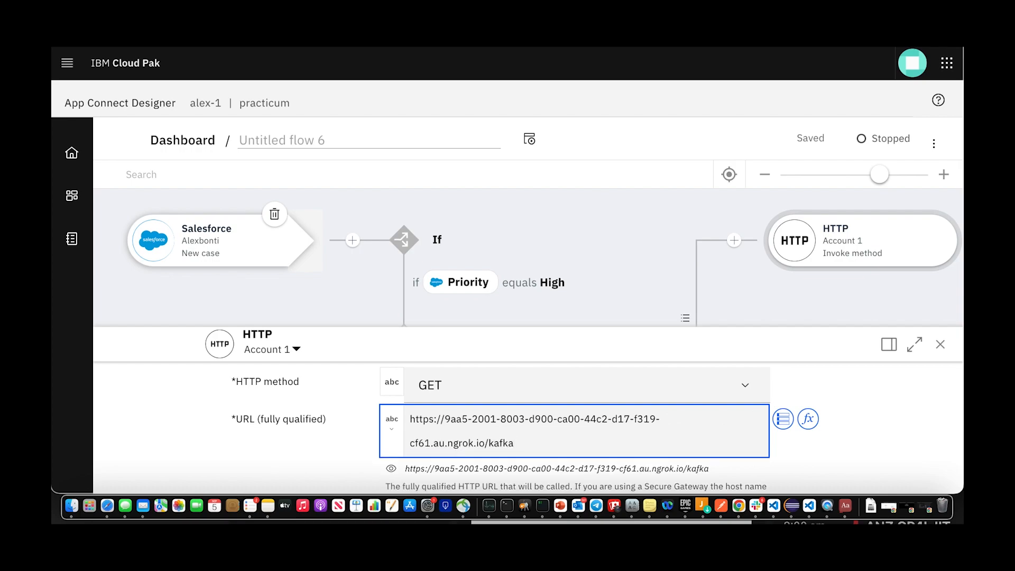
text(in)
click(886, 460)
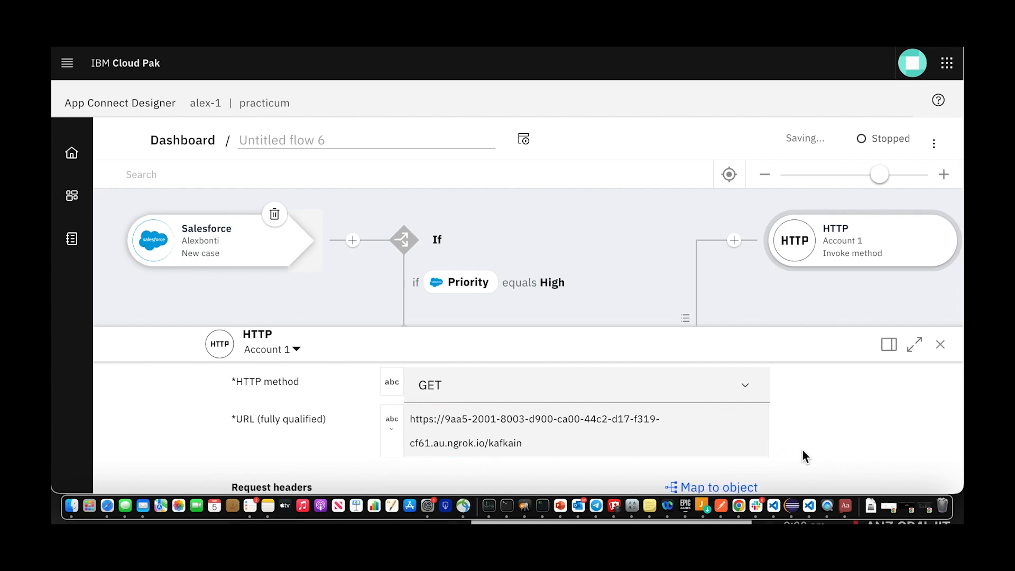
Check the HTTP node's method, URL, request header and request body fields, and try to start the flow.
scroll(802, 449, down, 5)
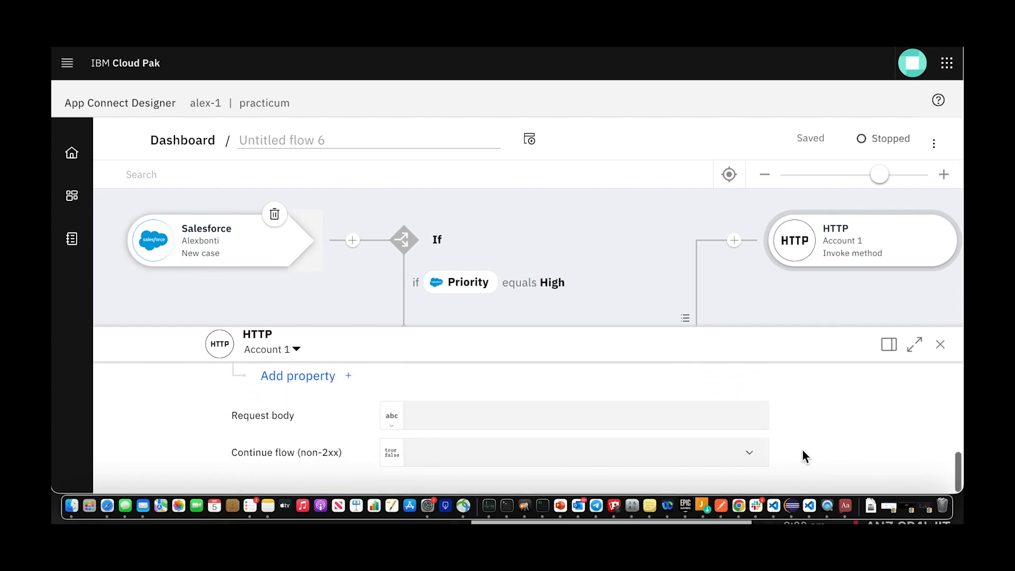
scroll(802, 449, up, 5)
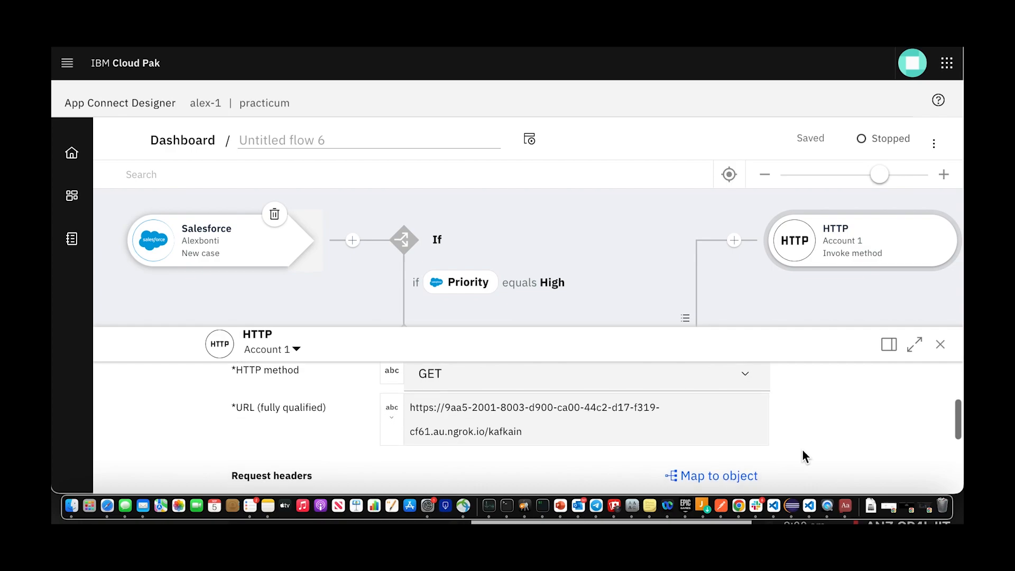
scroll(802, 451, up, 2)
scroll(802, 456, up, 2)
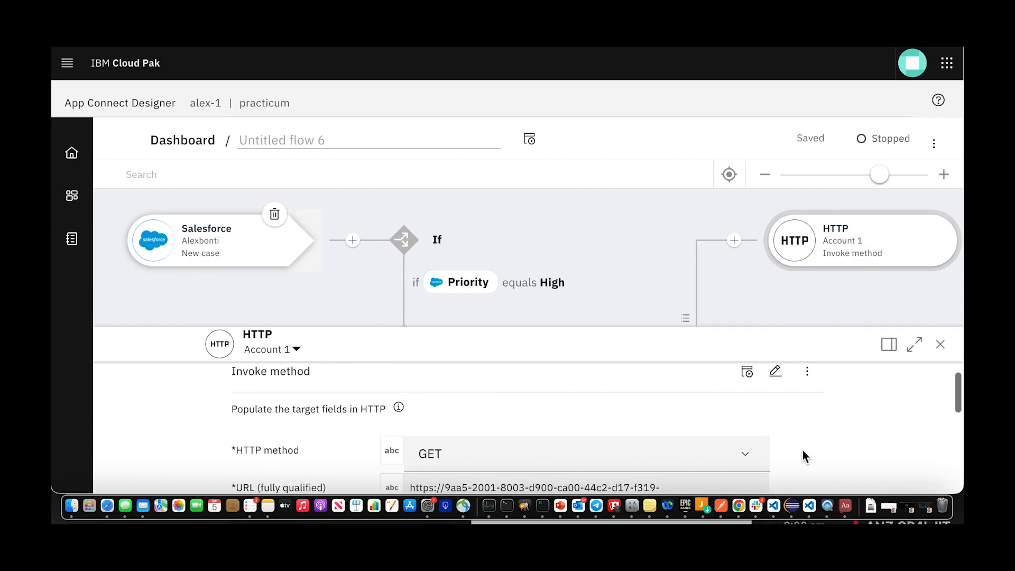
scroll(803, 451, down, 5)
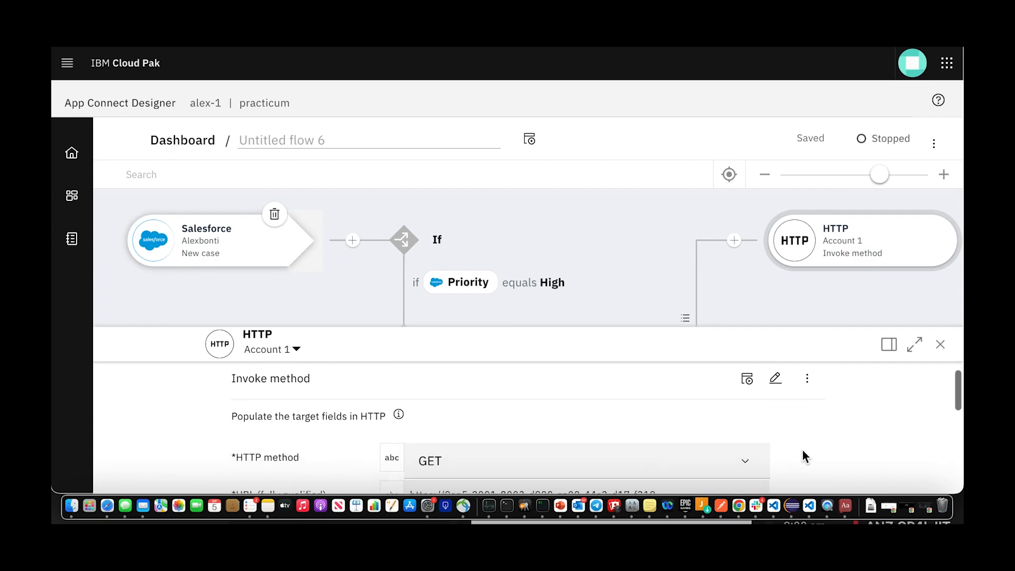
scroll(802, 451, down, 1)
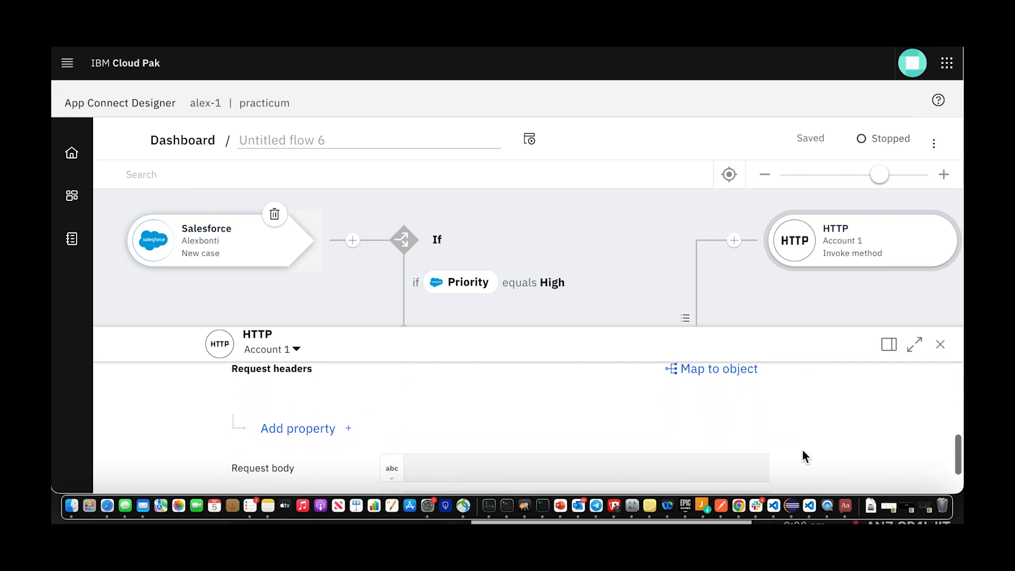
scroll(803, 451, down, 1)
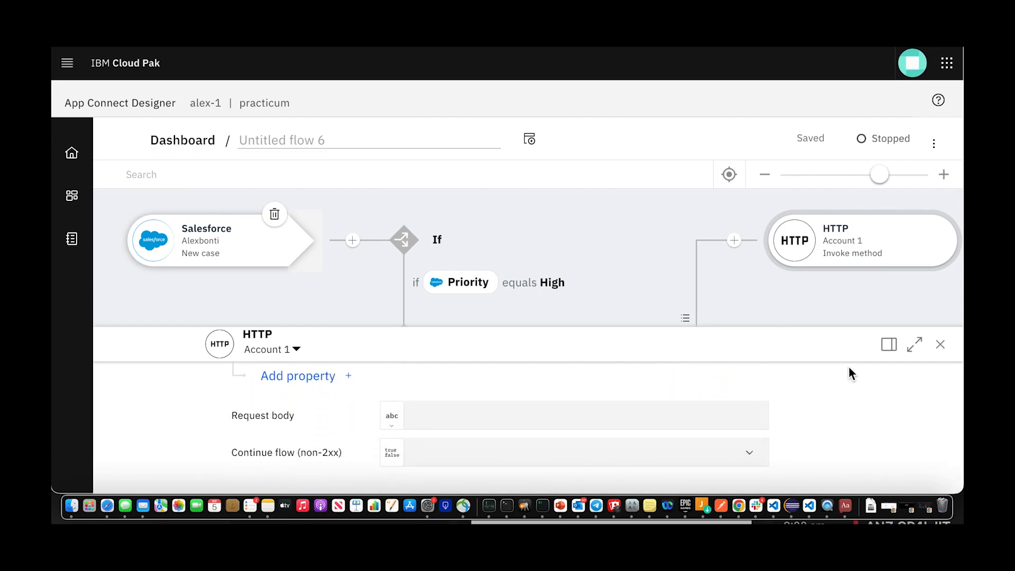
click(934, 144)
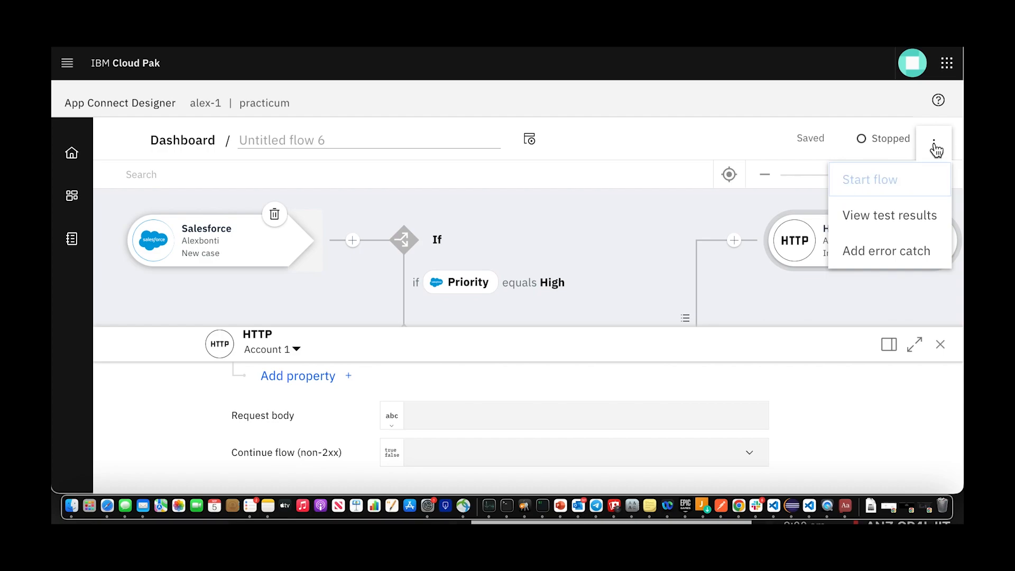
click(894, 177)
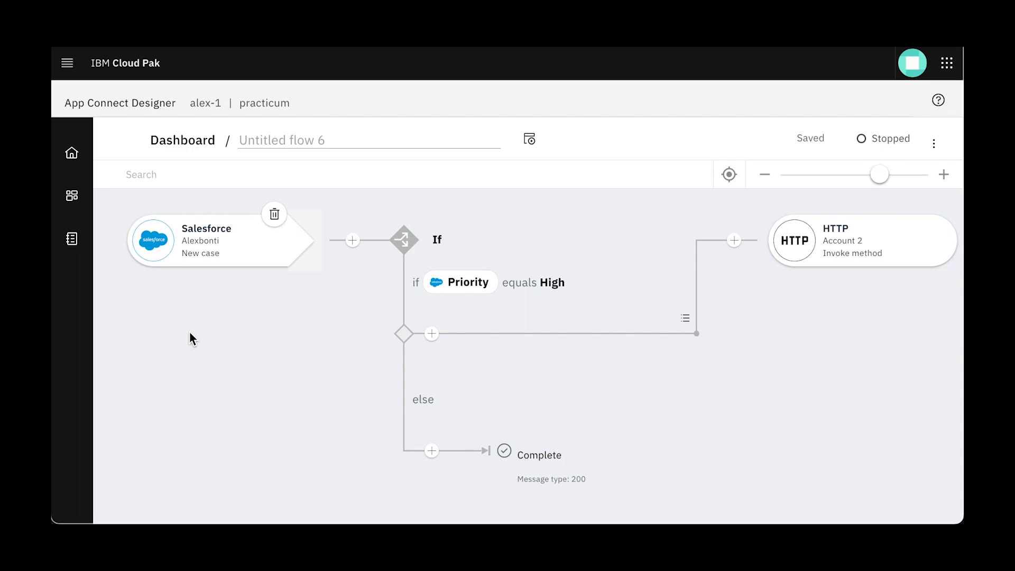
Test the HTTP node's Invoke method action with Account 2 and review the details of its test result.
click(848, 247)
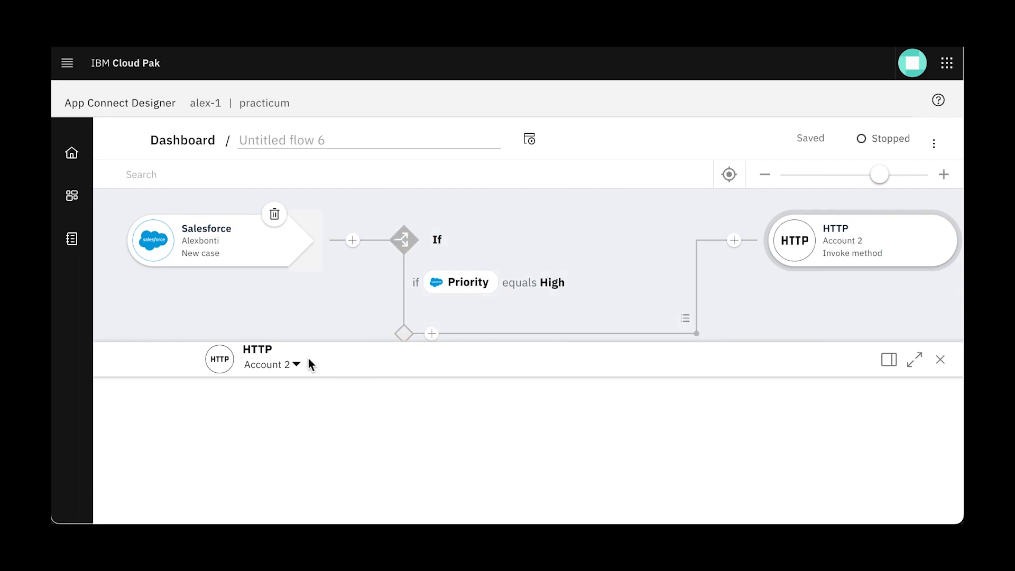
click(264, 365)
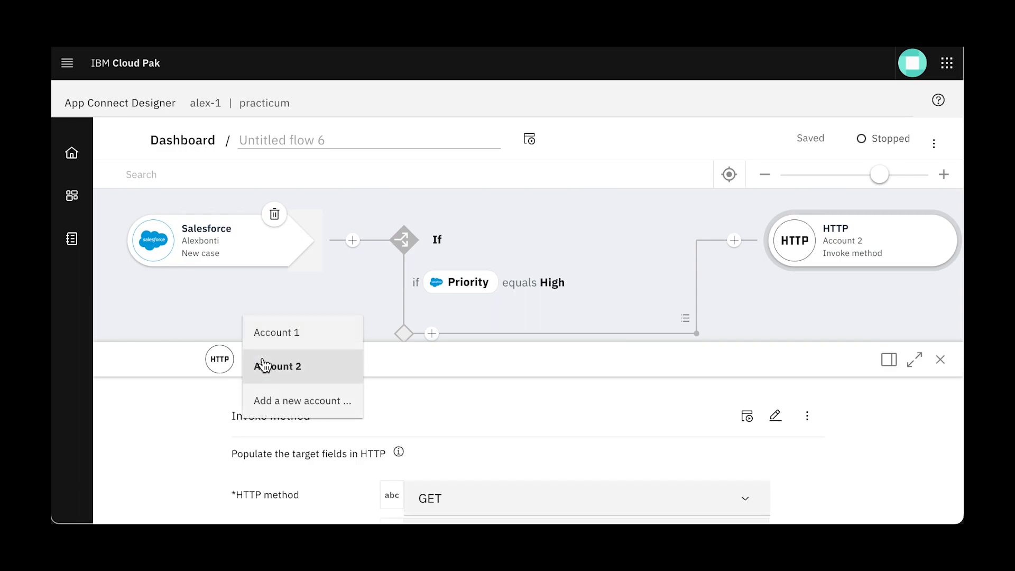
click(747, 416)
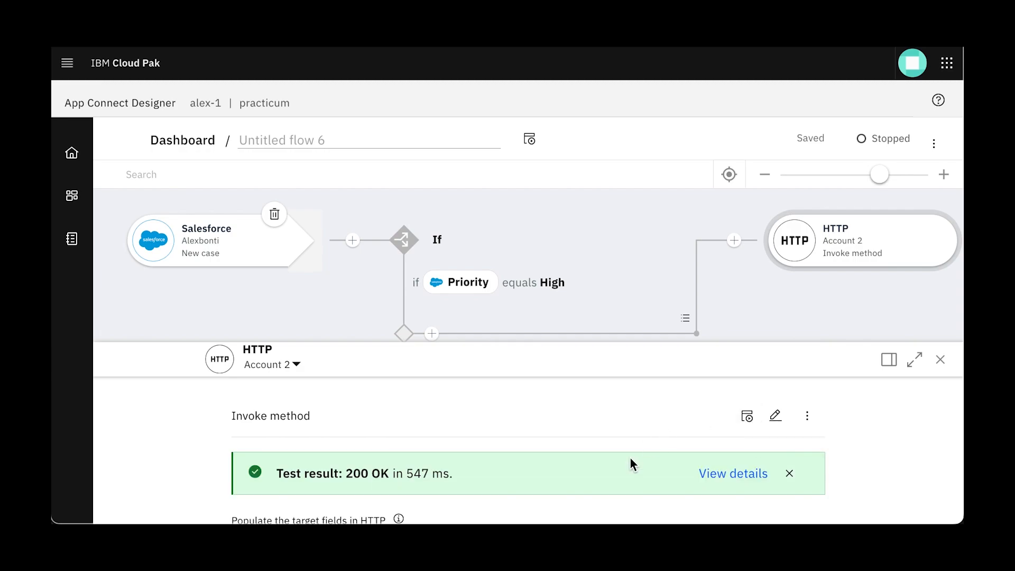
click(765, 478)
scroll(914, 314, down, 2)
scroll(914, 314, up, 2)
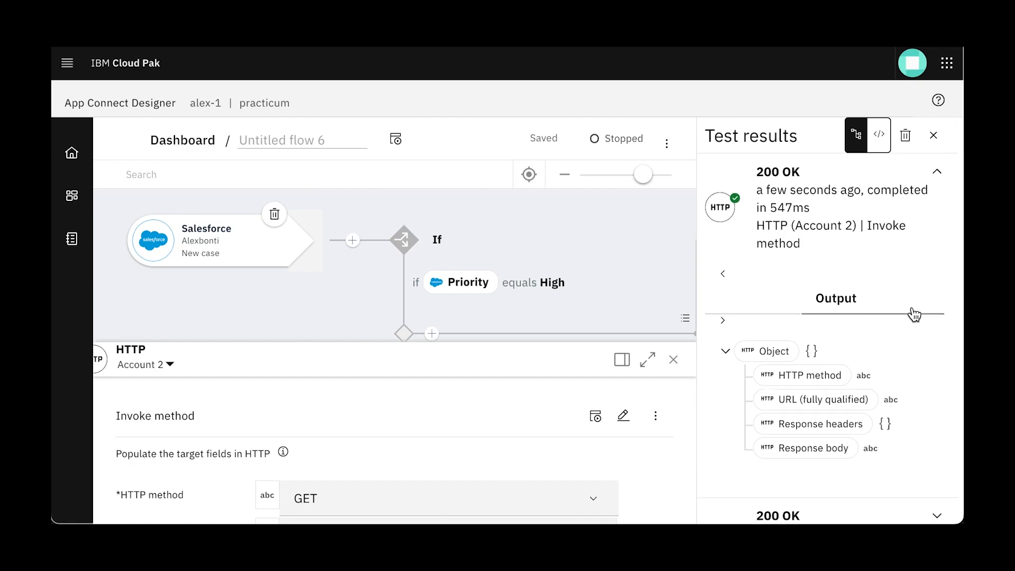
click(934, 136)
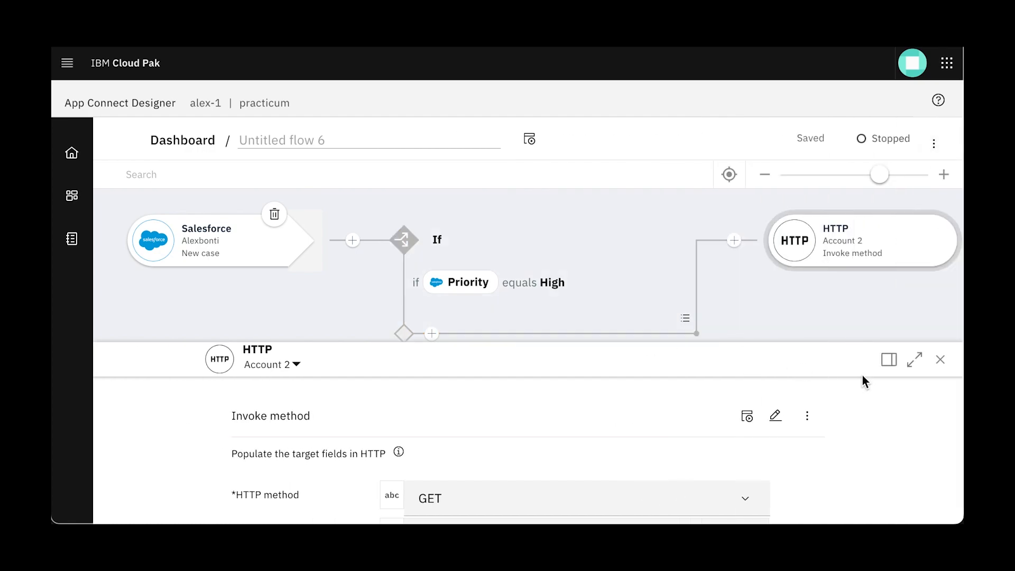
click(941, 362)
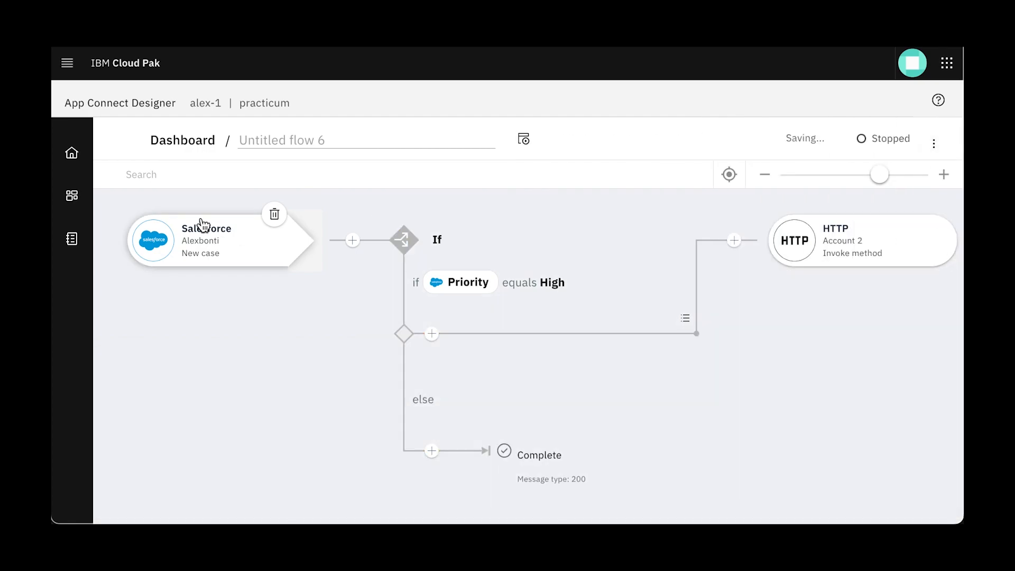
Examine the sample Case data of the Salesforce New case node.
click(210, 244)
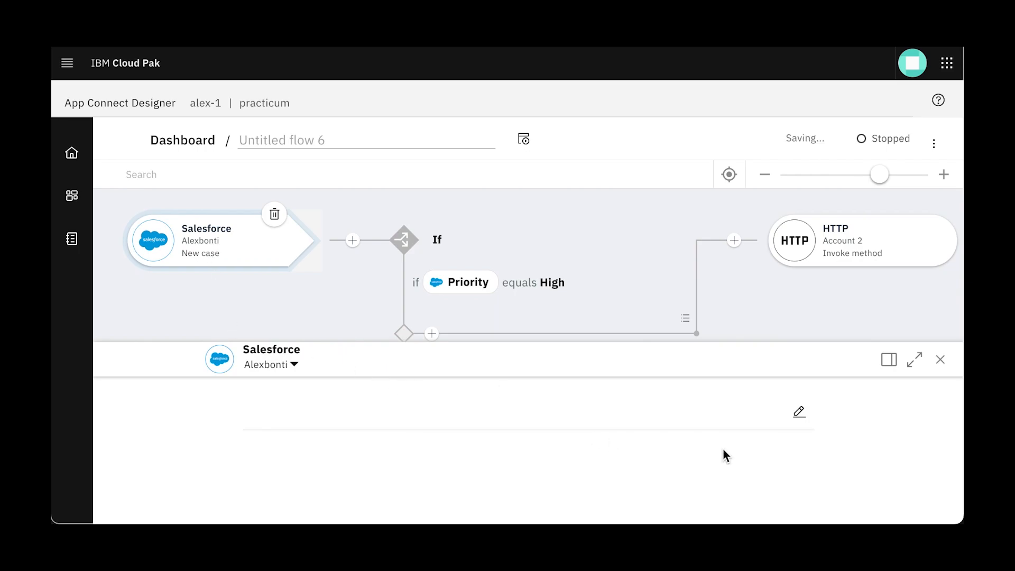
click(800, 412)
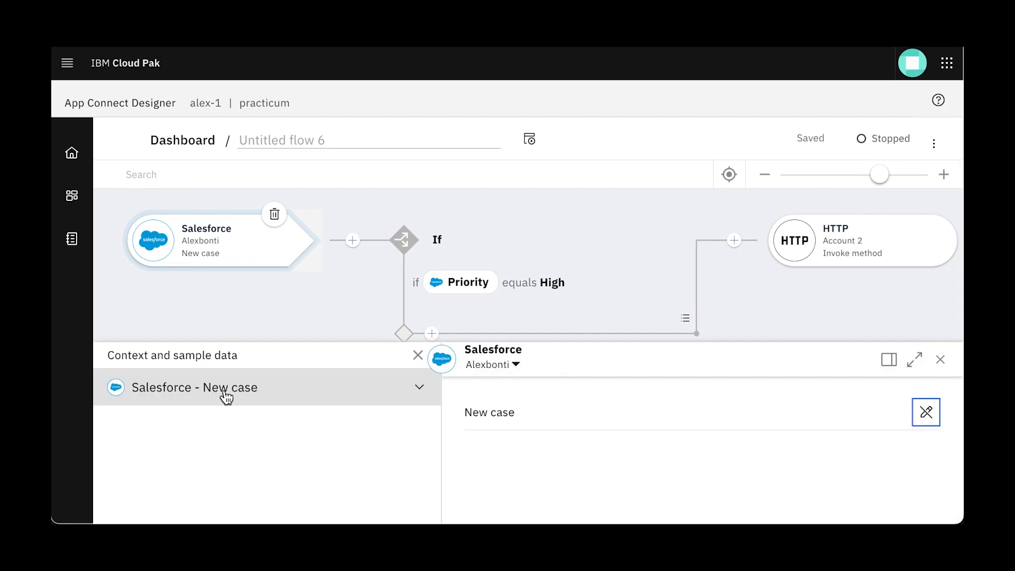
click(224, 392)
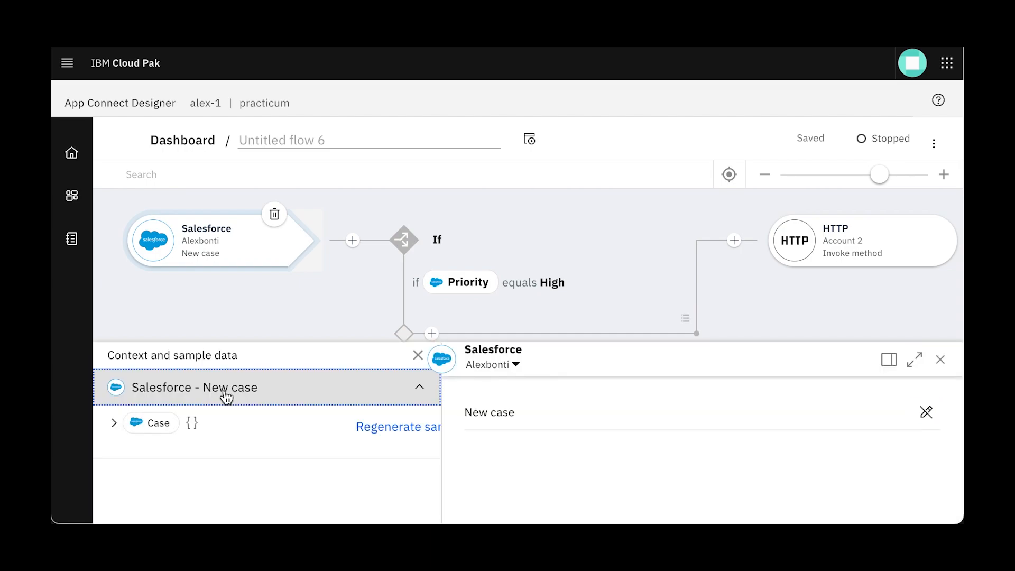
click(114, 426)
scroll(224, 468, down, 5)
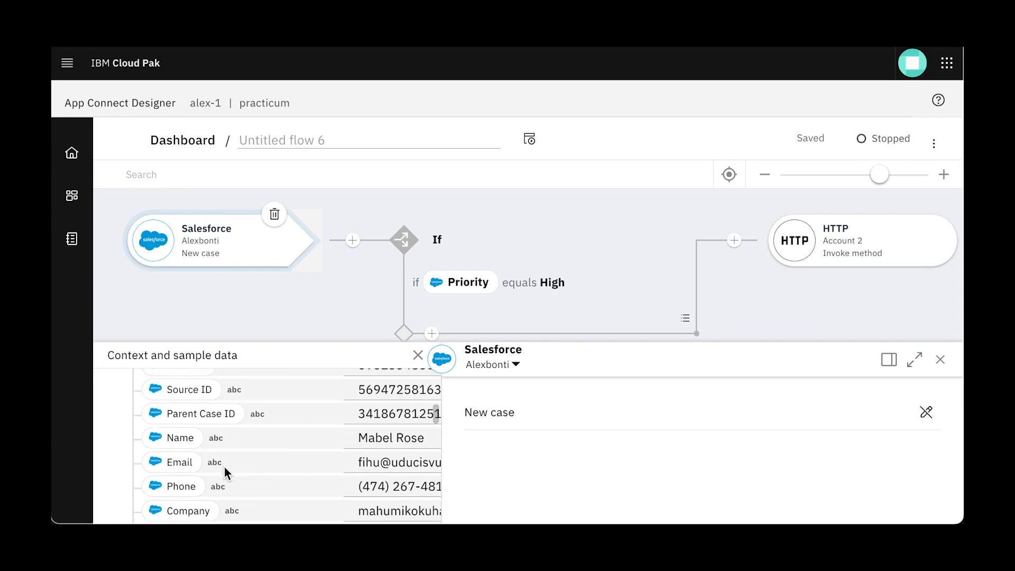
scroll(224, 466, up, 5)
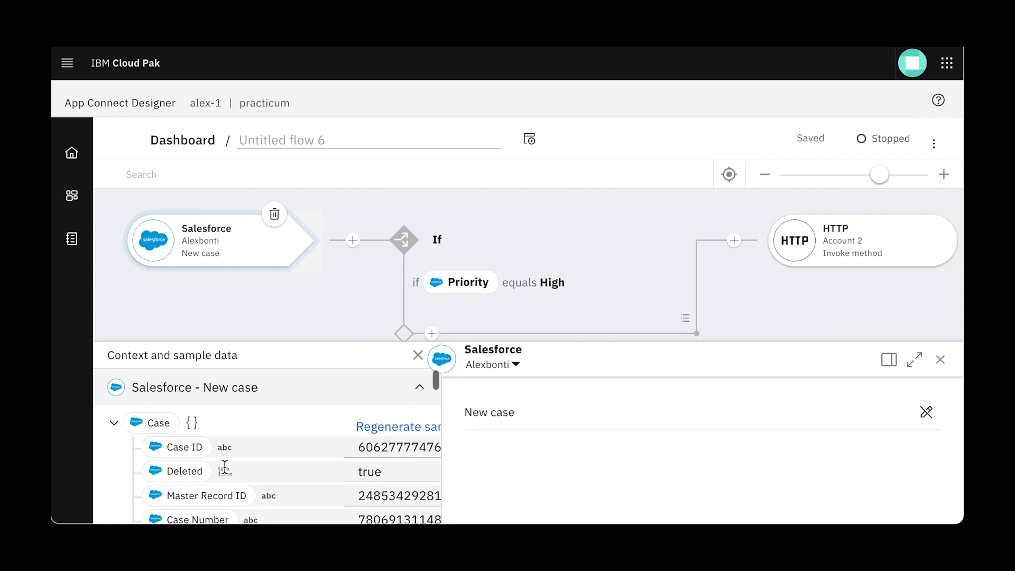
Regenerate the Salesforce New case sample data and look through the Case fields, including Priority.
click(378, 426)
scroll(370, 469, down, 3)
scroll(371, 467, down, 5)
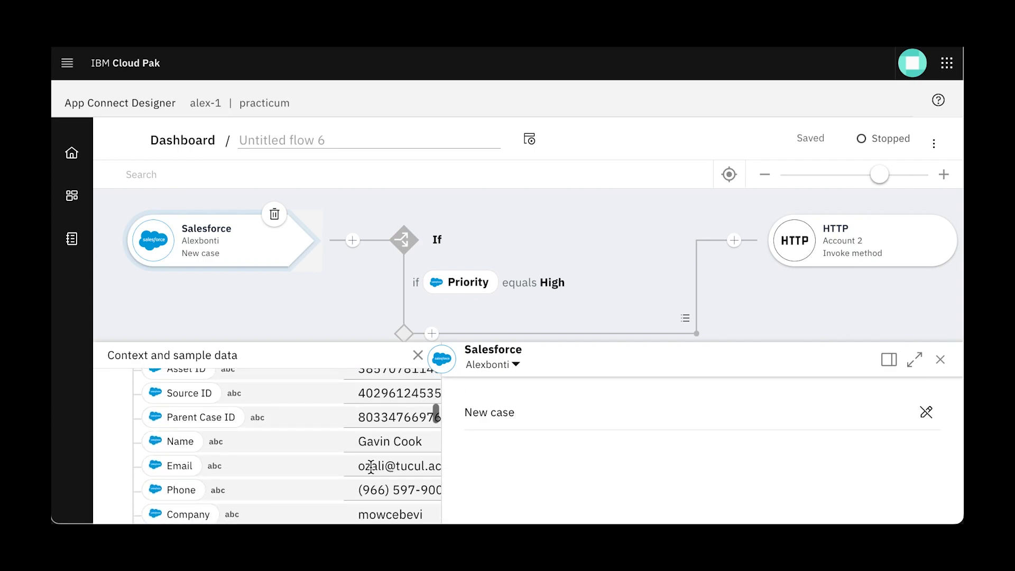
scroll(370, 468, down, 6)
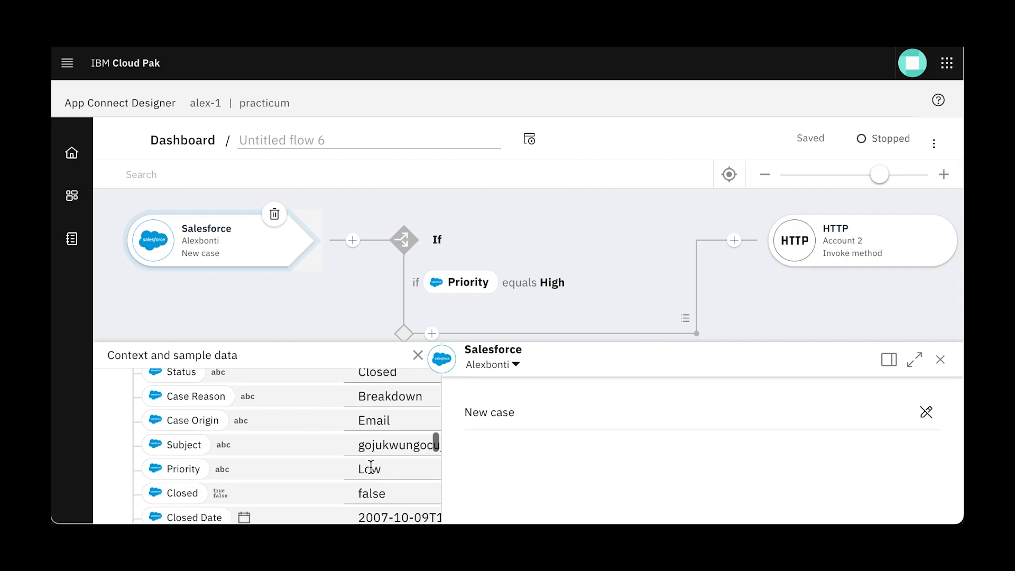
scroll(371, 467, down, 4)
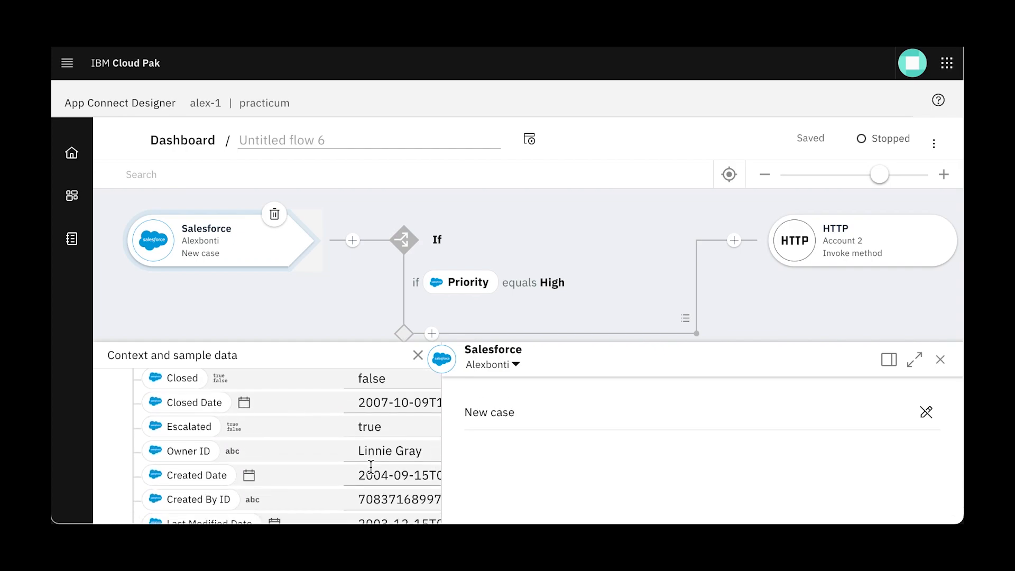
scroll(371, 467, down, 5)
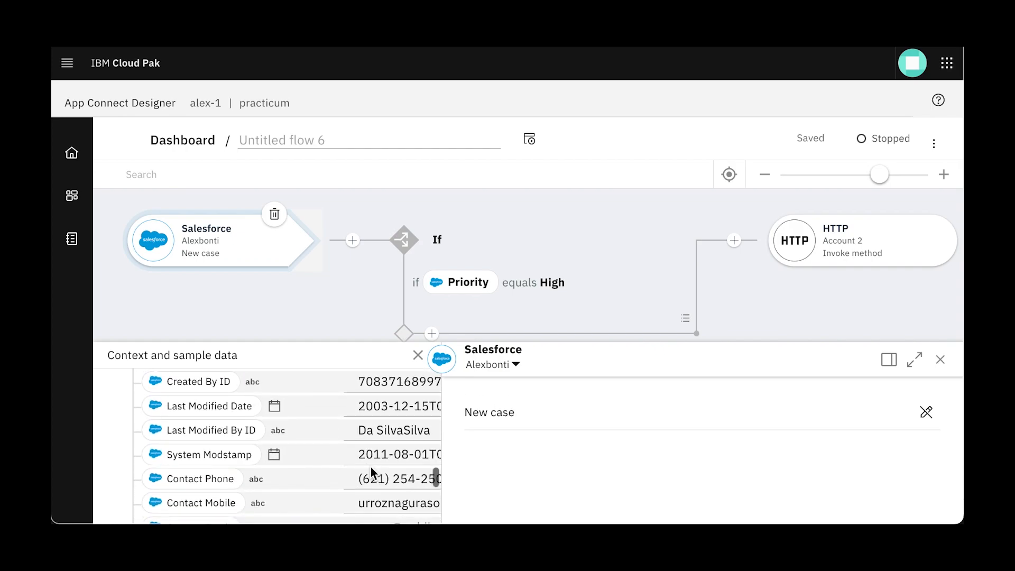
scroll(370, 467, down, 5)
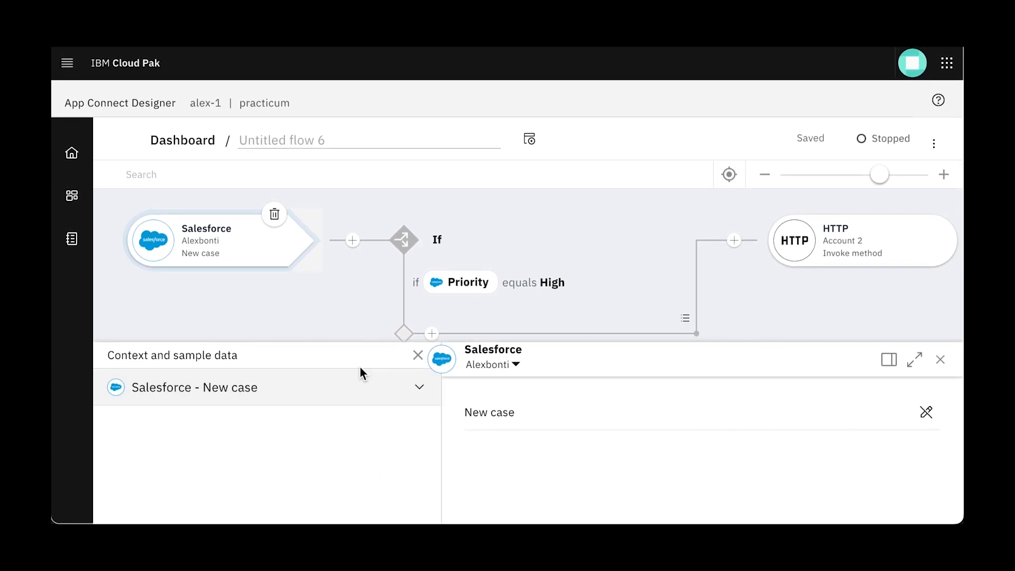
click(359, 383)
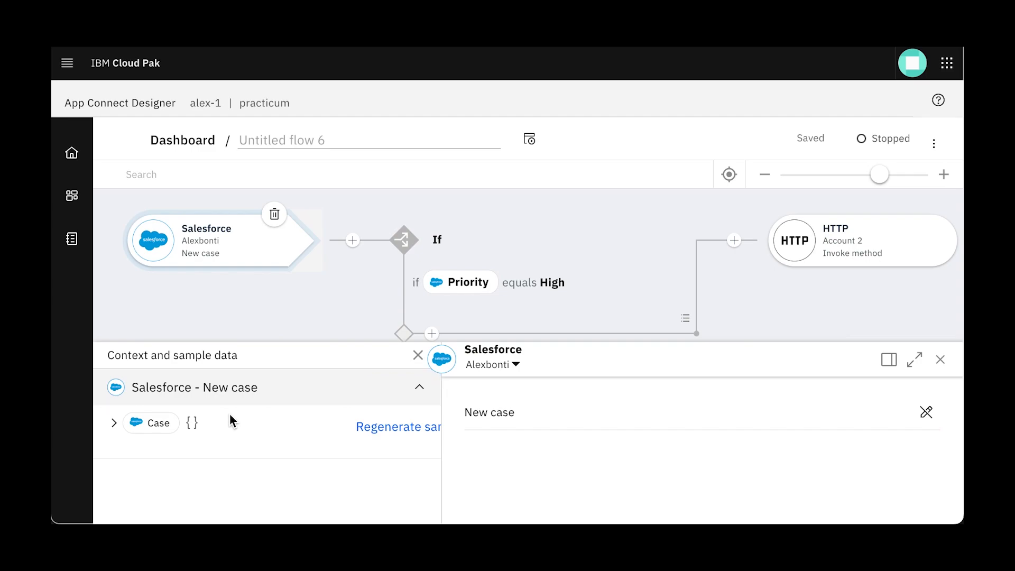
click(115, 425)
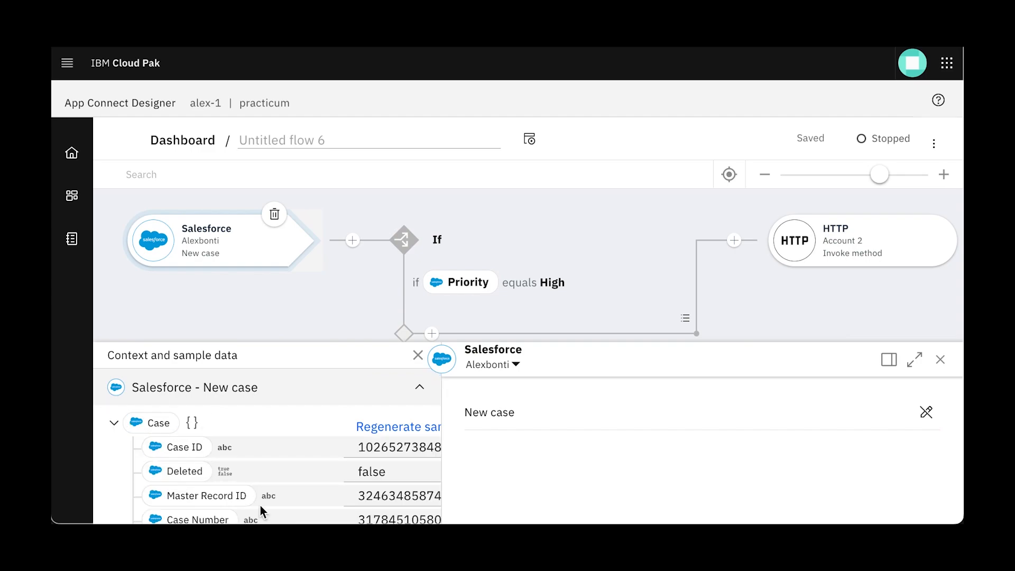
scroll(261, 506, down, 3)
scroll(260, 506, down, 5)
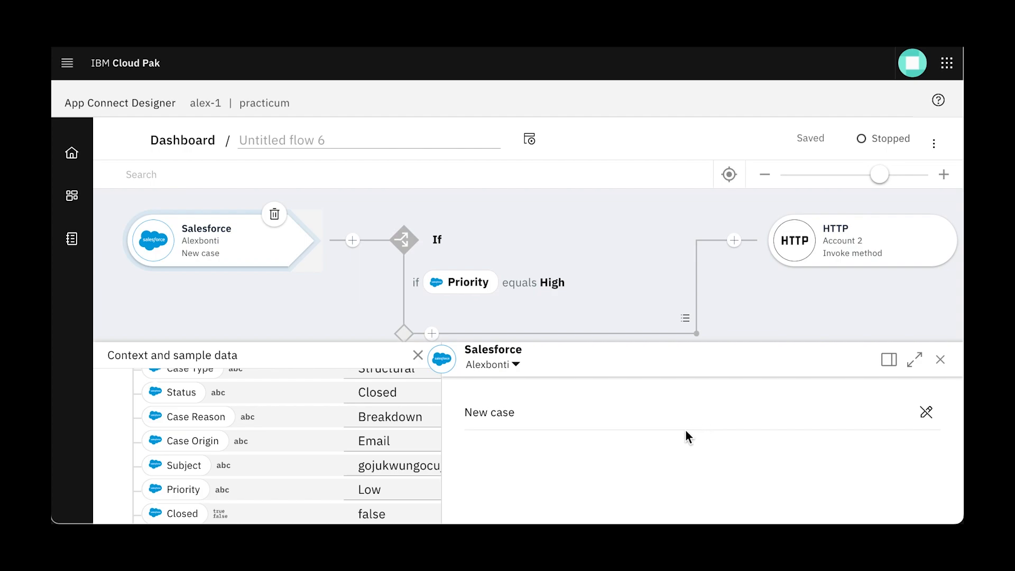
Test the whole flow with the sample case and look through the list of test results.
click(542, 143)
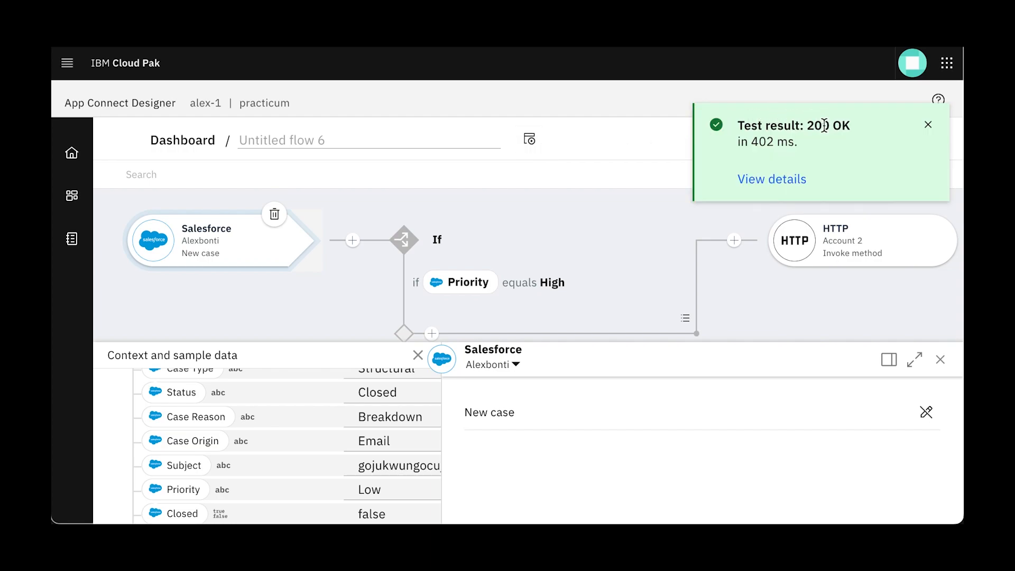
click(782, 182)
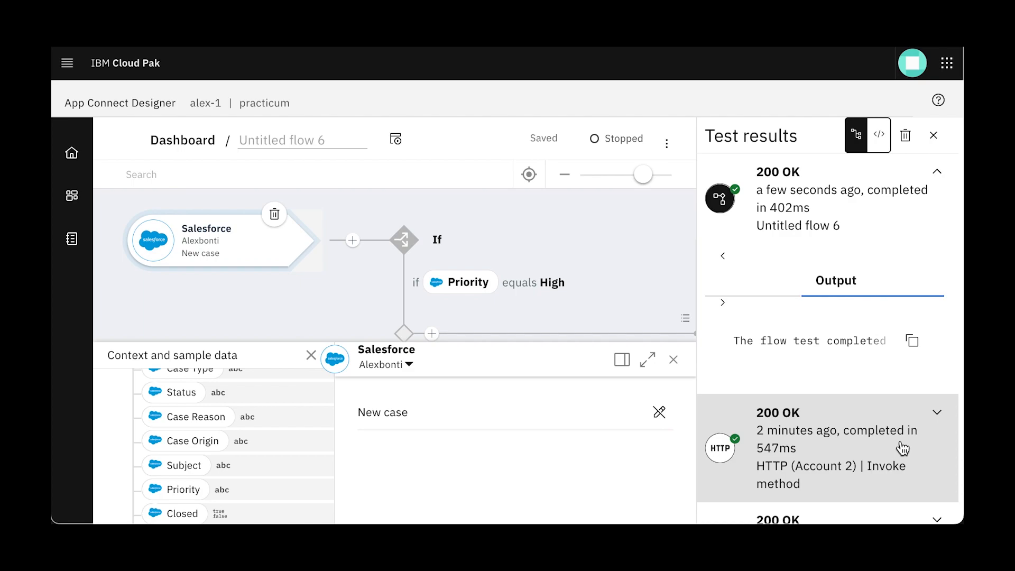
scroll(903, 448, down, 3)
scroll(903, 449, down, 1)
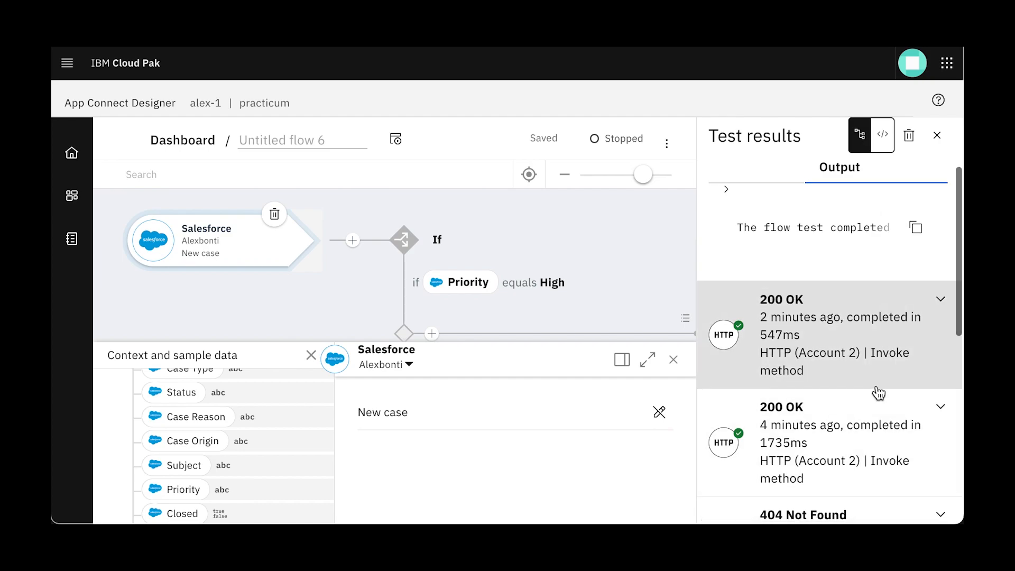
scroll(879, 393, up, 4)
Check the latest flow test's input payload, output and else branch, and close the test results.
click(780, 286)
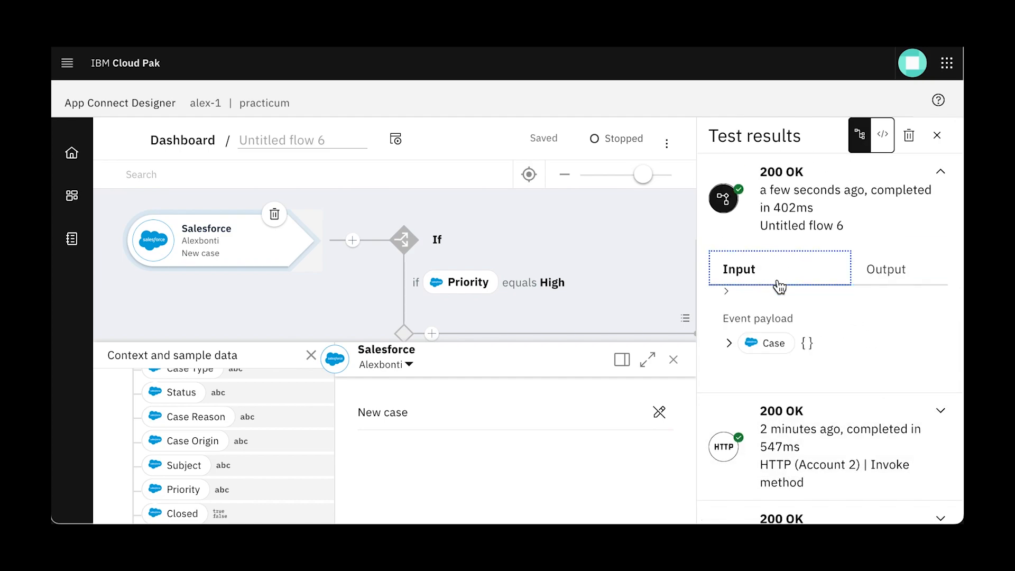
click(876, 217)
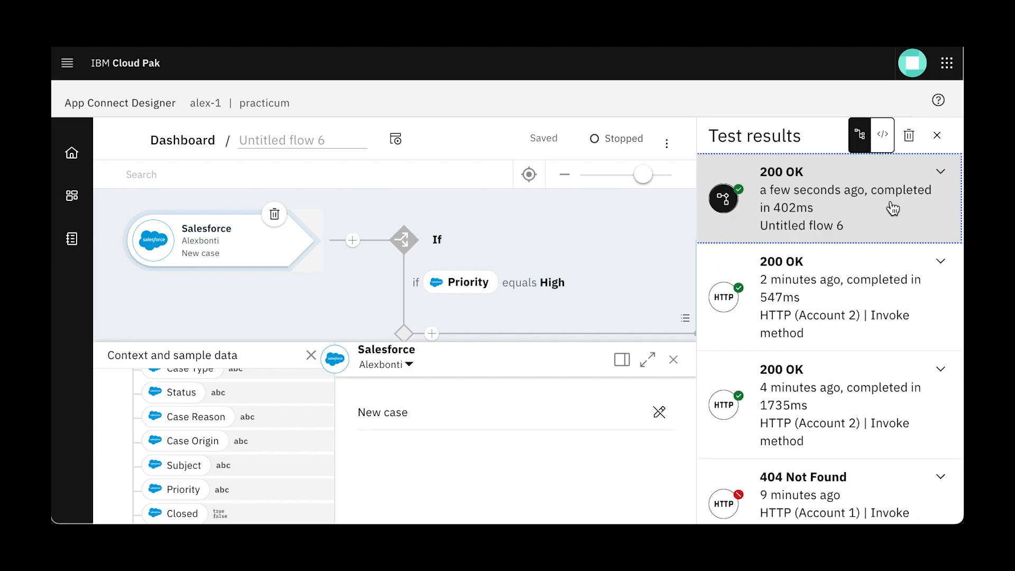
click(941, 172)
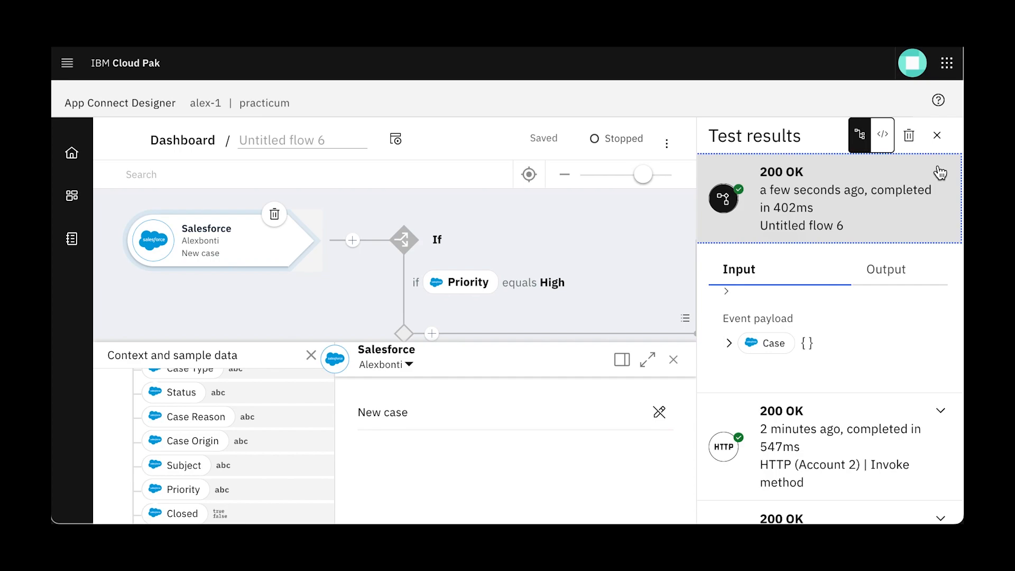
click(899, 270)
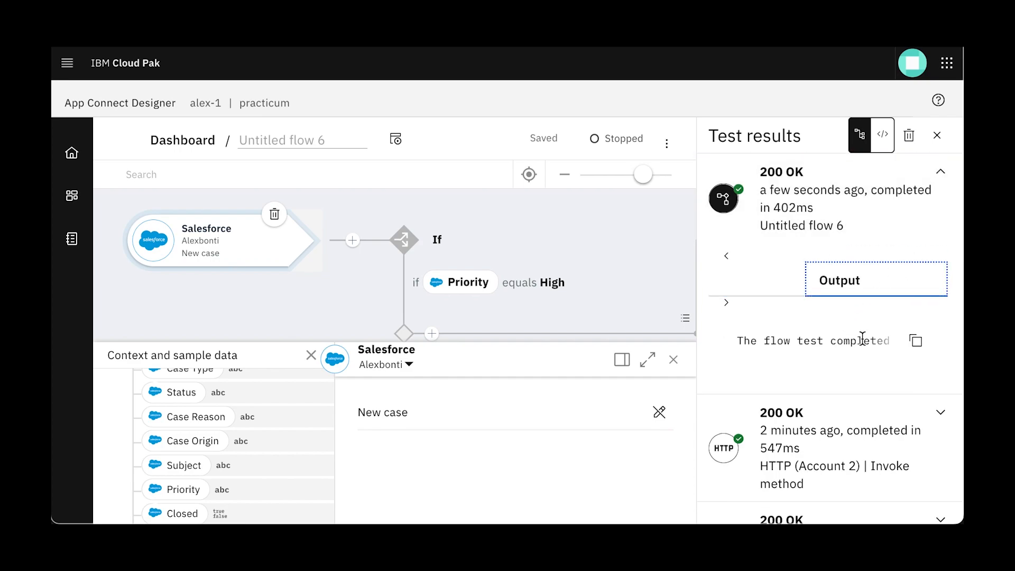
scroll(612, 290, down, 5)
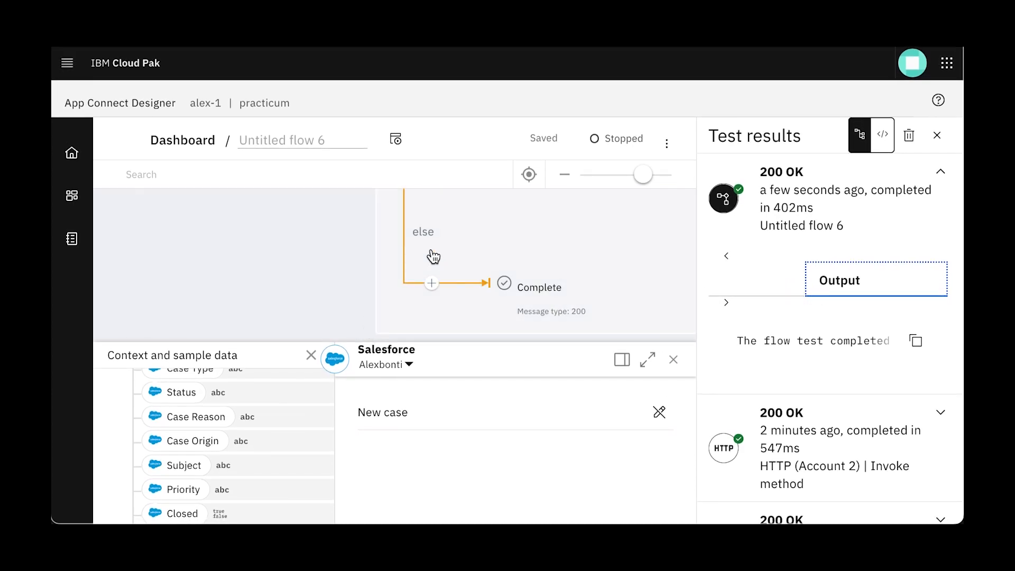
click(945, 142)
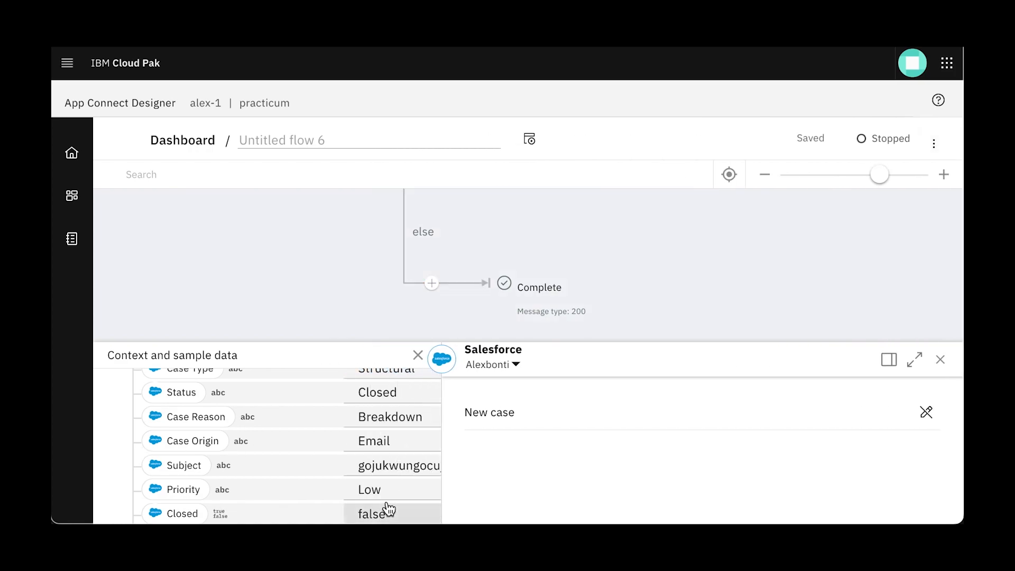
Set the Priority value in the Salesforce sample Case data to High.
click(402, 491)
text(high)
key(BackSpace)
key(BackSpace)
key(BackSpace)
key(BackSpace)
text(High)
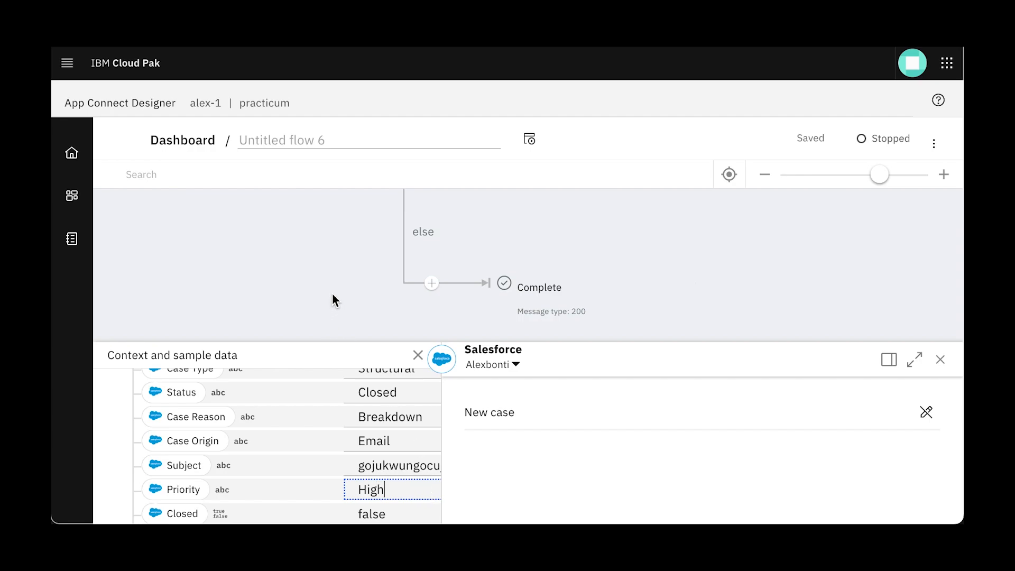
click(333, 294)
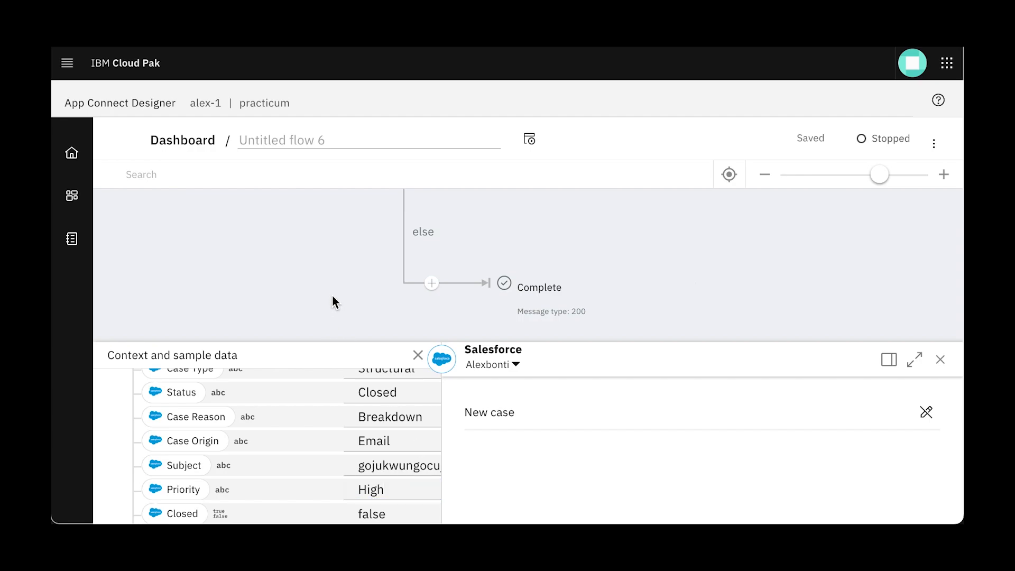
Test the whole flow with the High priority sample case and inspect the test result's input payload.
click(530, 138)
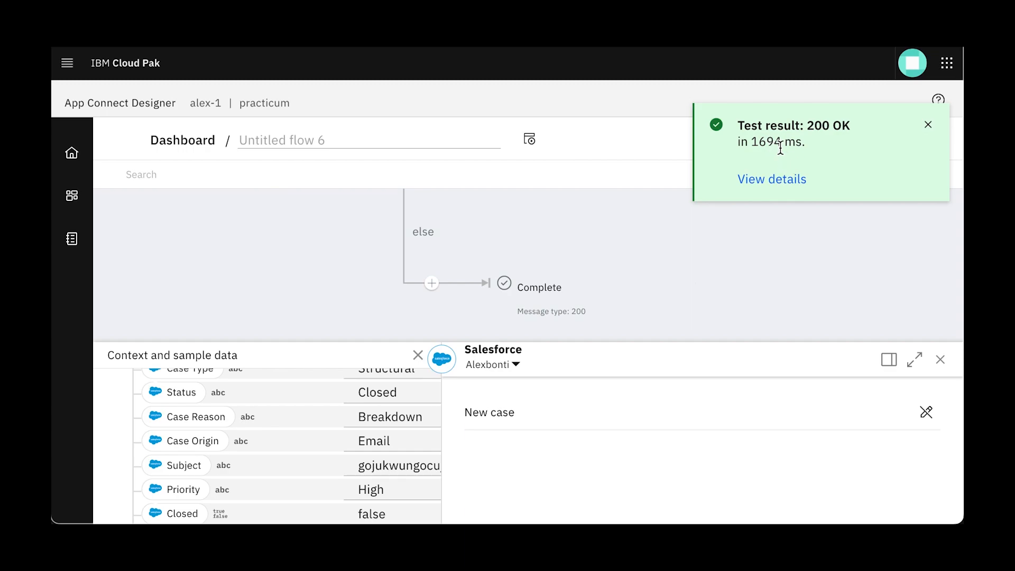
click(771, 179)
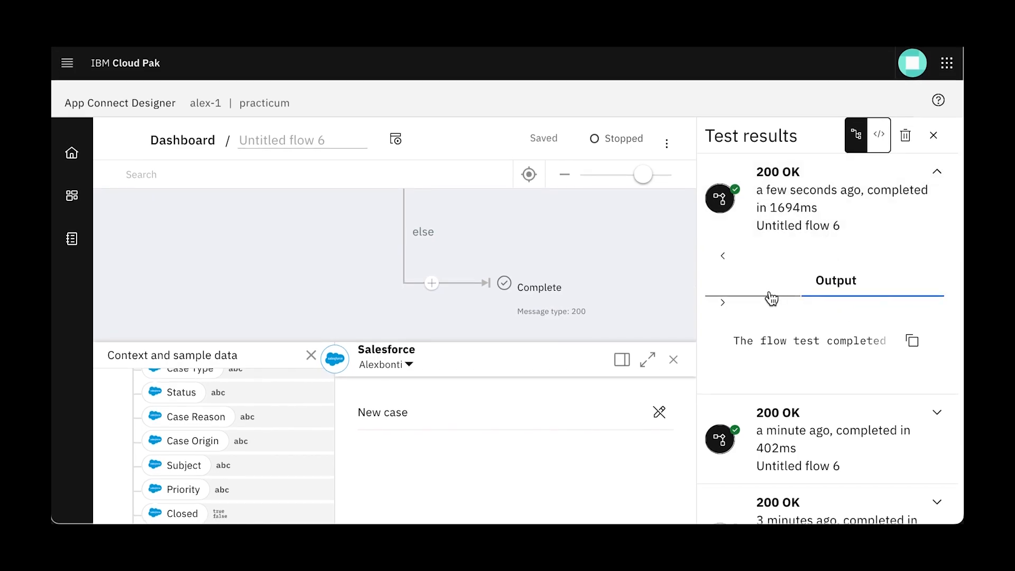
click(843, 211)
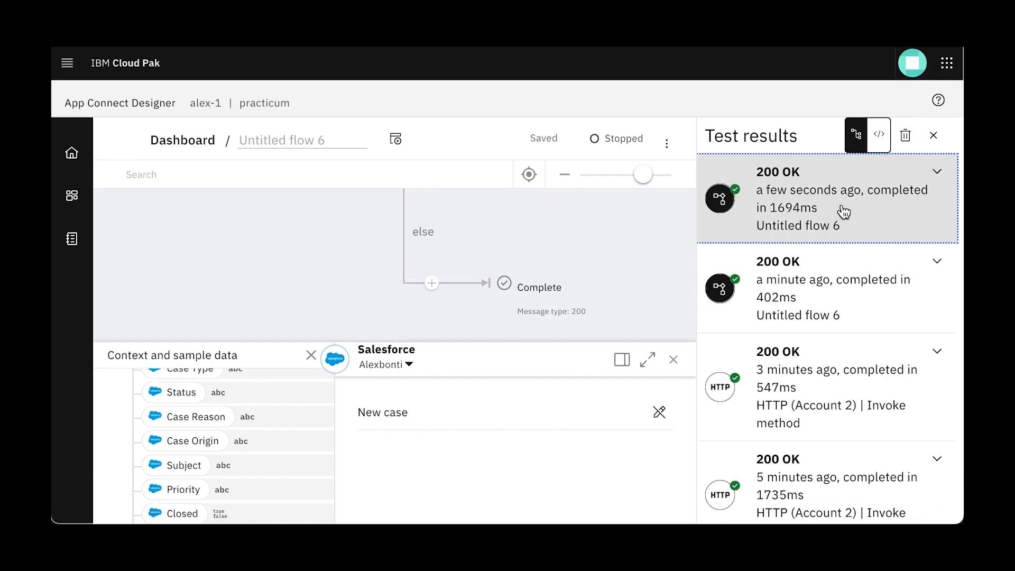
click(843, 211)
click(753, 285)
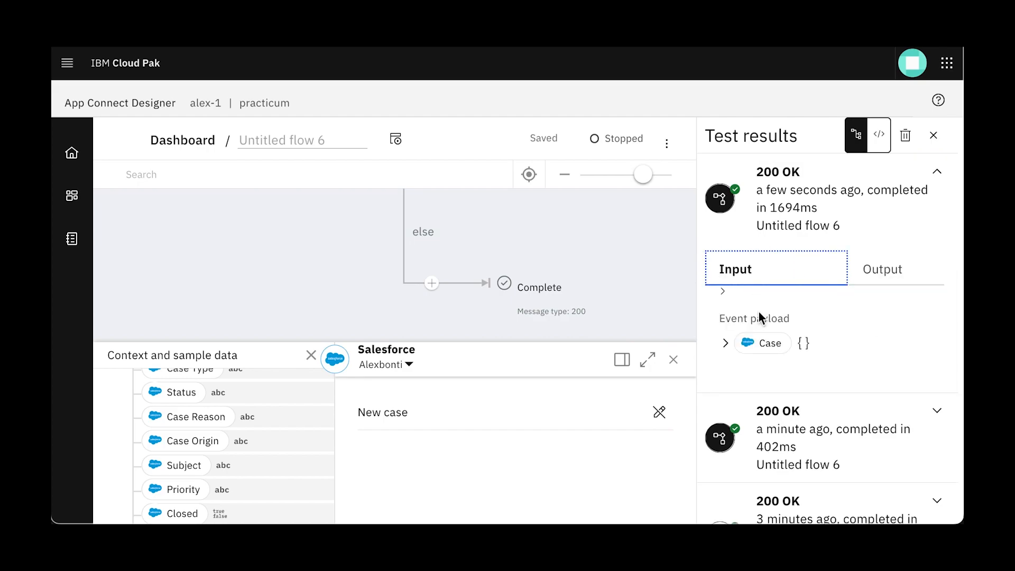
scroll(798, 340, down, 2)
scroll(799, 340, up, 2)
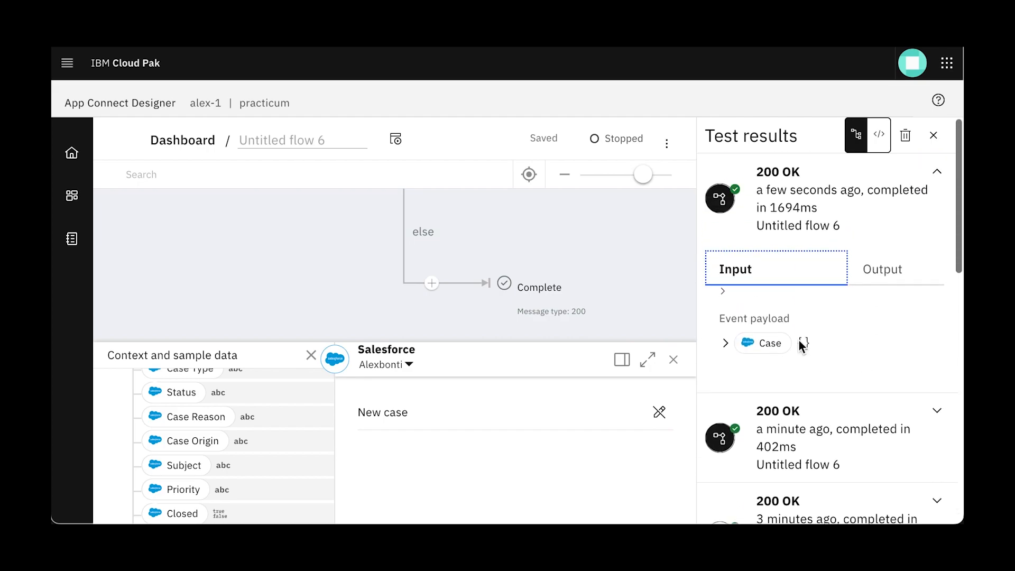
Check the output of the latest flow test and look over the earlier entries in the test results.
click(872, 270)
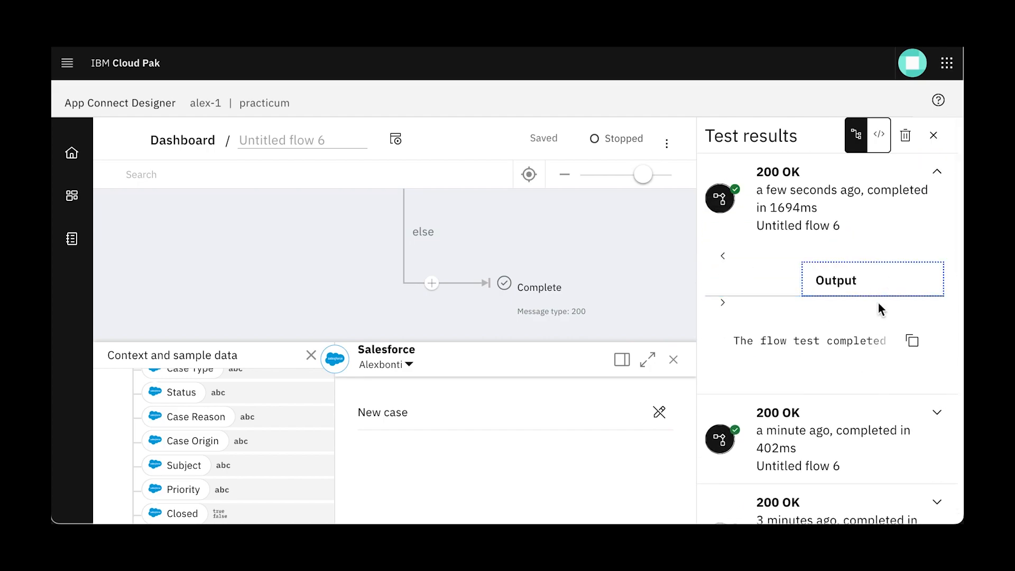
scroll(865, 346, down, 2)
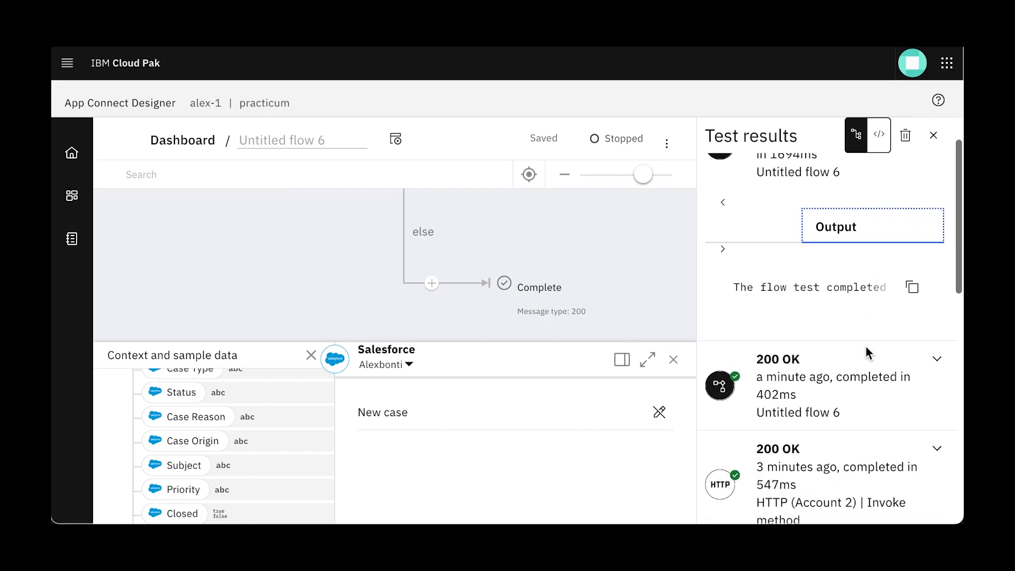
scroll(865, 346, up, 2)
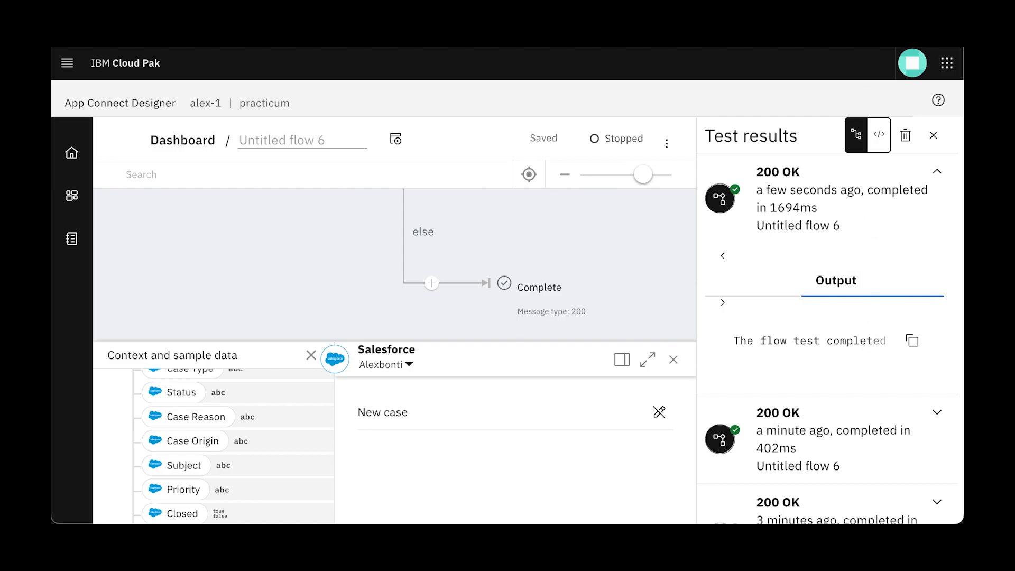
Arrange the node server terminal beside a narrowed App Connect Designer window and test the whole flow again.
drag(589, 49, 829, 112)
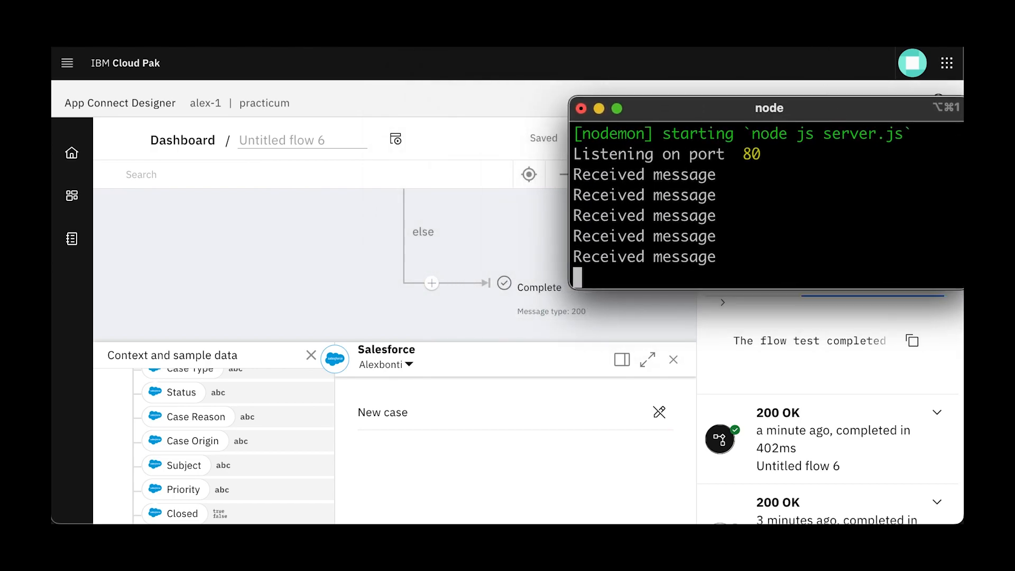
click(813, 33)
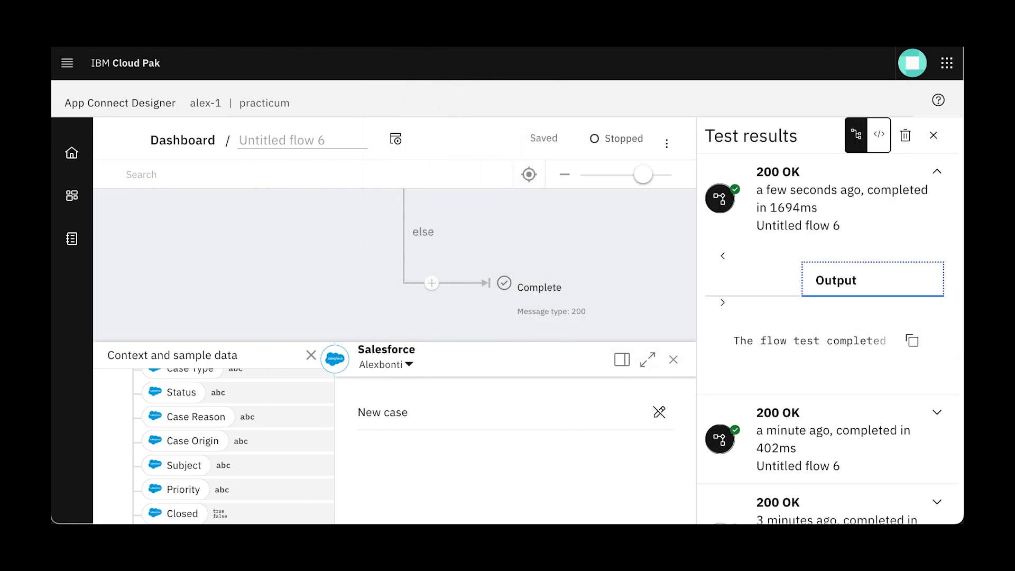
drag(964, 73, 554, 74)
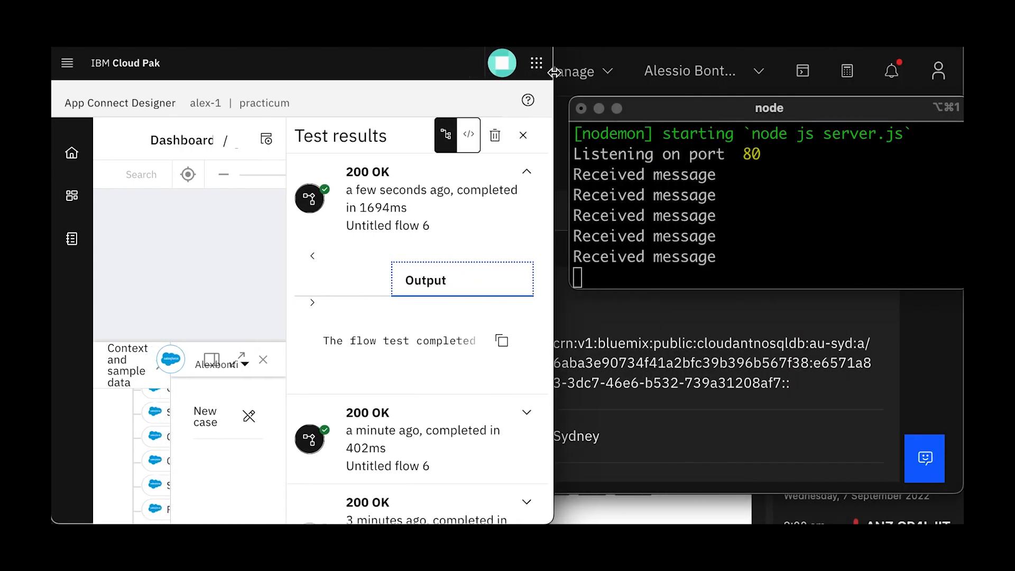
click(262, 139)
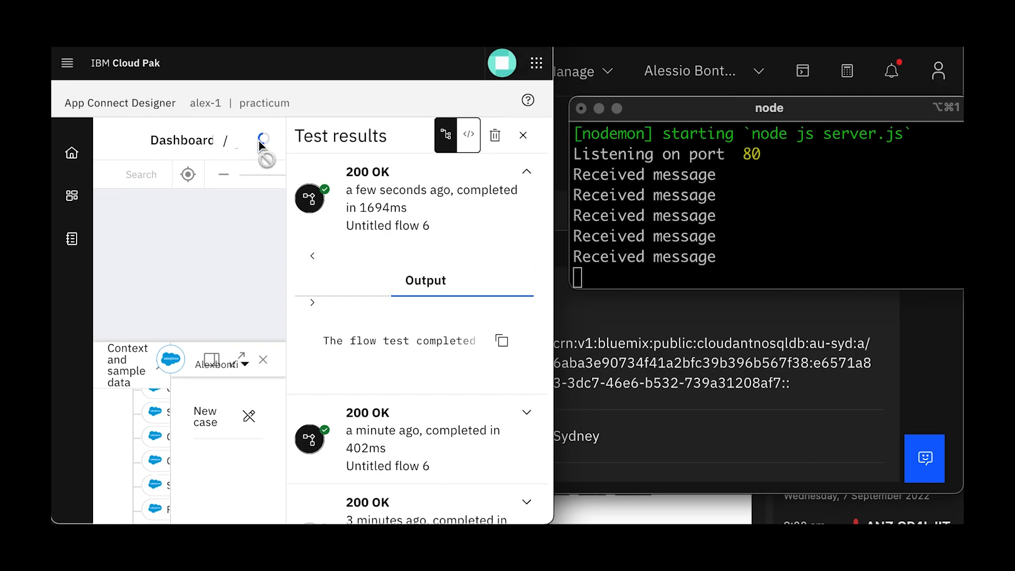